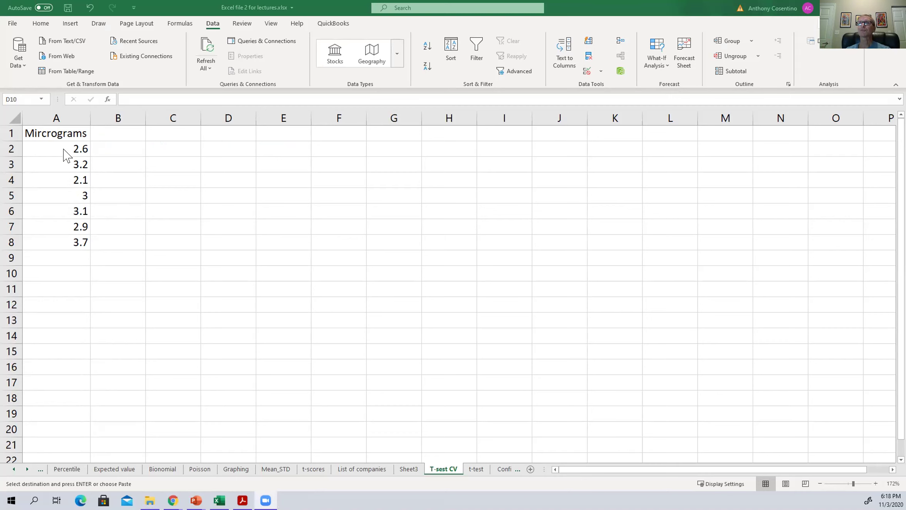
Back in the spreadsheet, label cell A9 'Mean'.
{"action": "key", "text": "alt+Tab"}
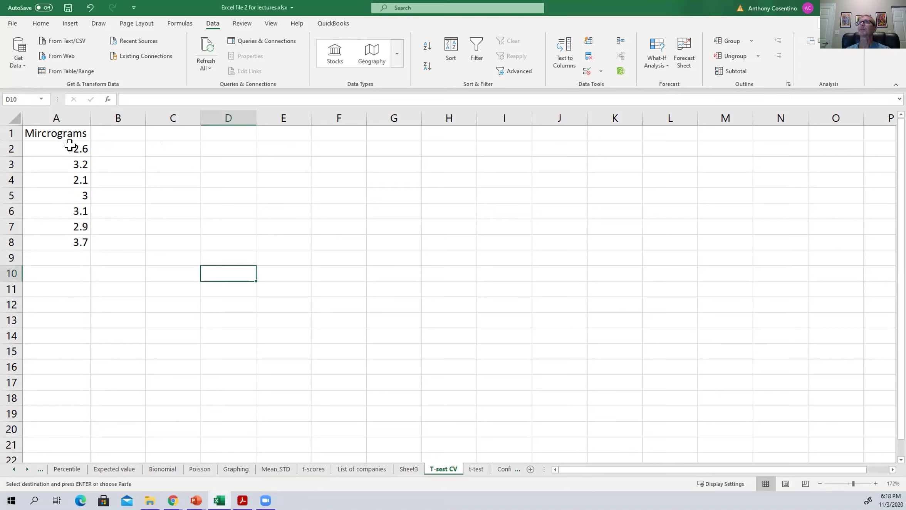
{"action": "left_click", "coordinate": [41, 23]}
{"action": "left_click", "coordinate": [722, 40]}
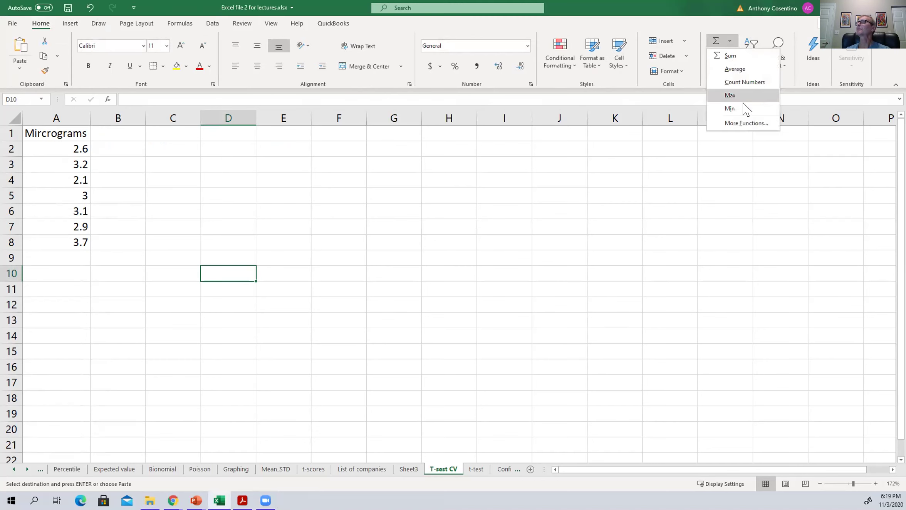
{"action": "left_click", "coordinate": [59, 252]}
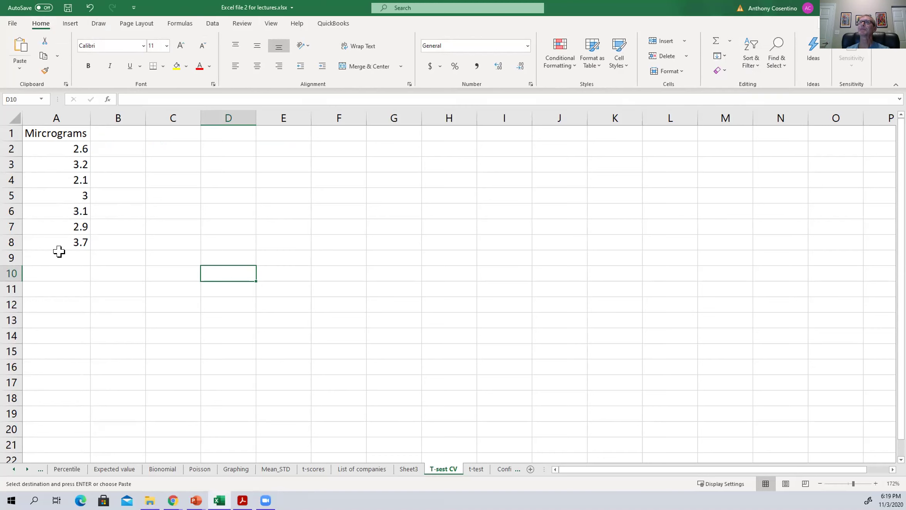
{"action": "left_click", "coordinate": [59, 255]}
{"action": "type", "text": "Mean"}
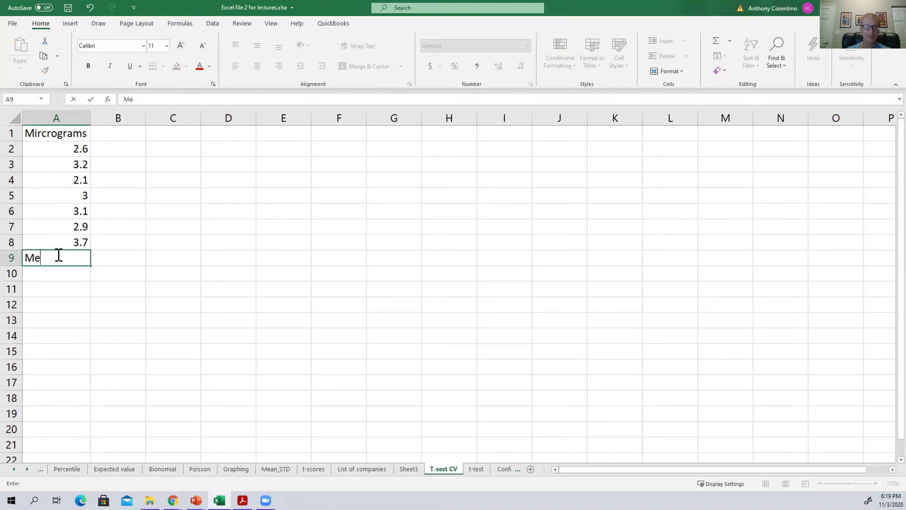
Put =AVERAGE(A2:A8) in B9 using AutoSum Average, giving 2.942857.
{"action": "left_click", "coordinate": [115, 261]}
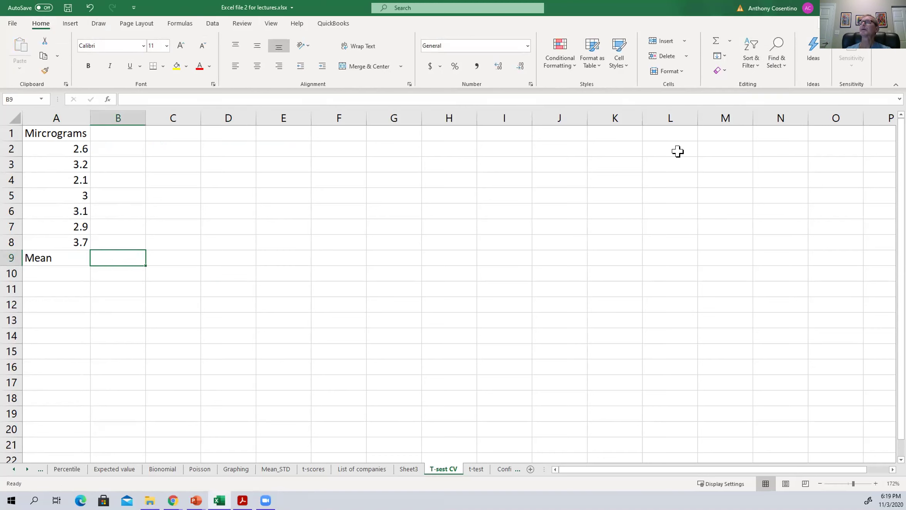
{"action": "left_click", "coordinate": [730, 40]}
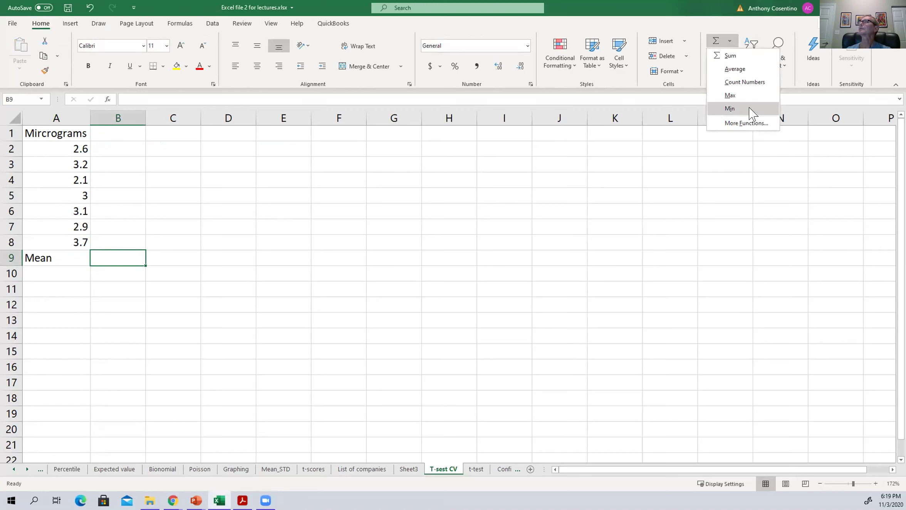
{"action": "left_click", "coordinate": [744, 69]}
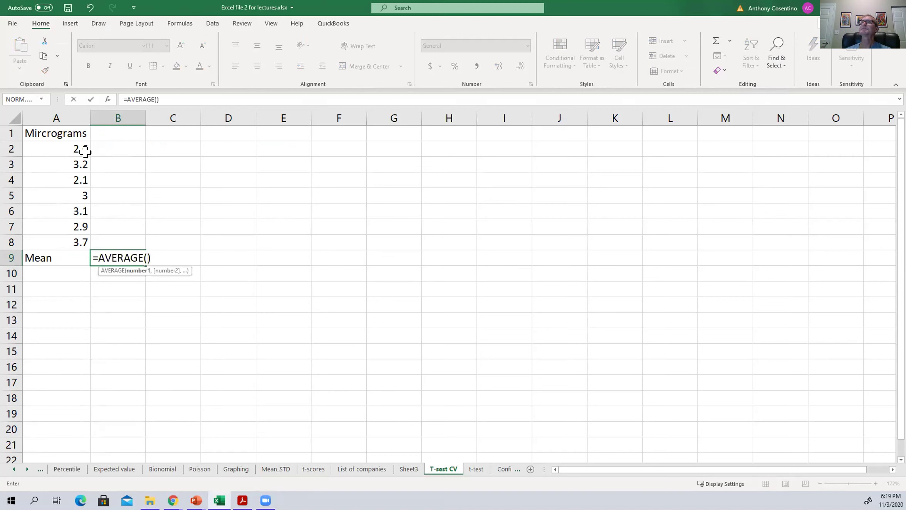
{"action": "left_click_drag", "start_coordinate": [77, 148], "coordinate": [67, 238]}
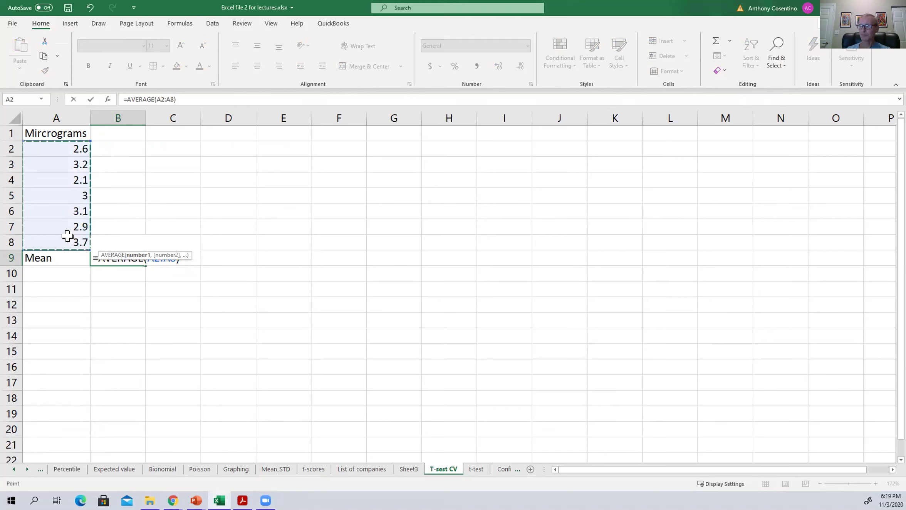
{"action": "key", "text": "Return"}
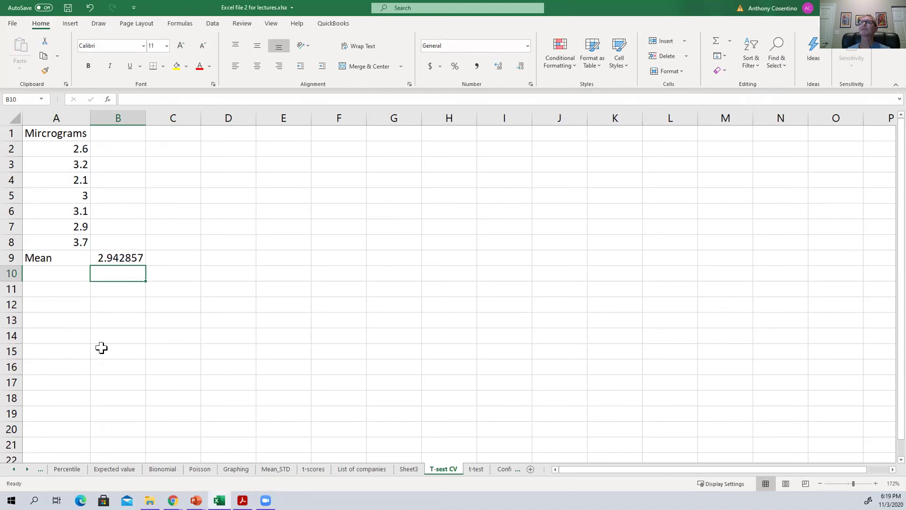
Label cell A10 'STD'.
{"action": "left_click", "coordinate": [73, 273]}
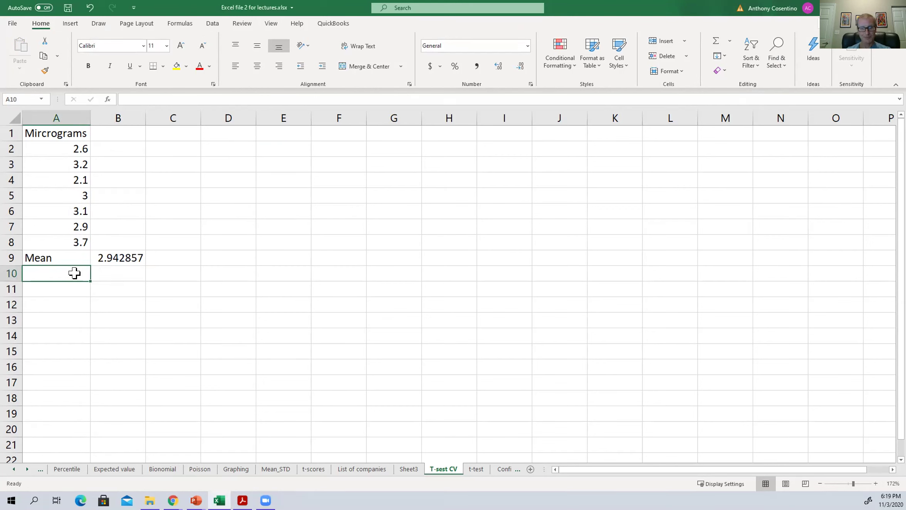
{"action": "type", "text": "STD"}
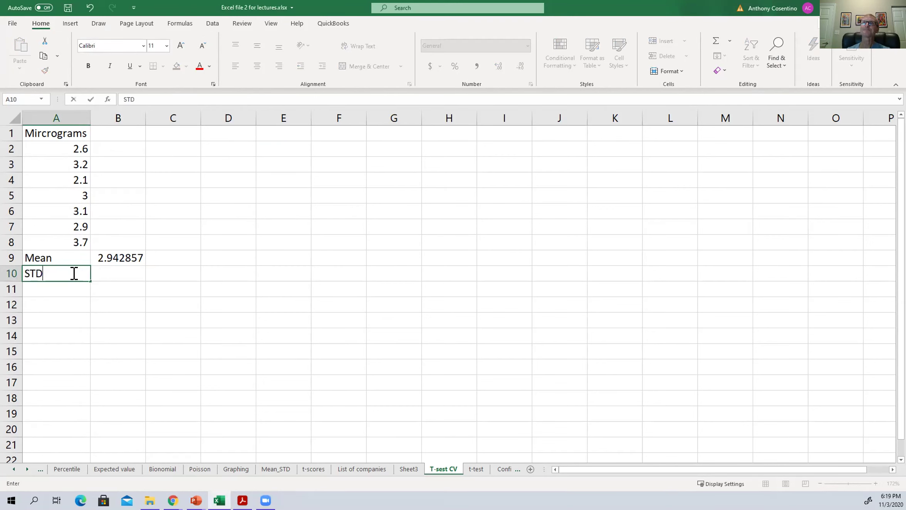
{"action": "left_click", "coordinate": [111, 270]}
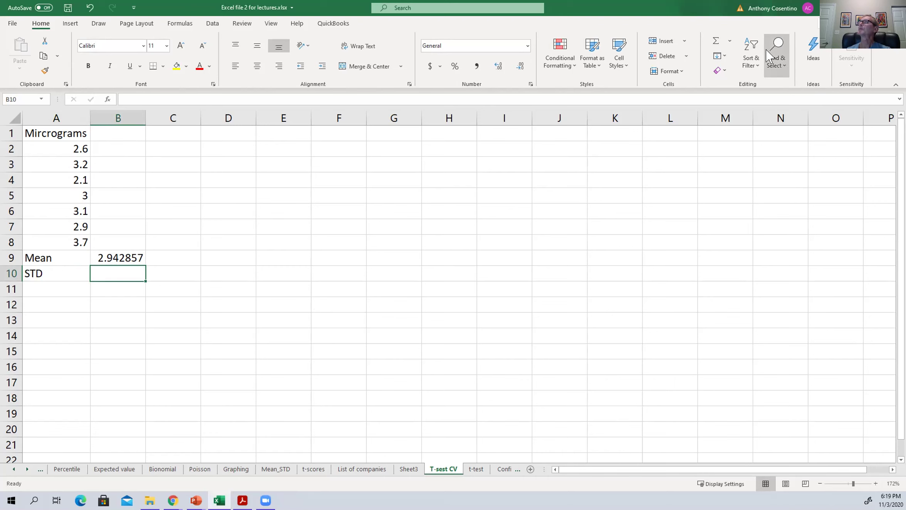
Compute the sample standard deviation of A2:A8 in B10 with STDEV.S (0.499524).
{"action": "left_click", "coordinate": [730, 41]}
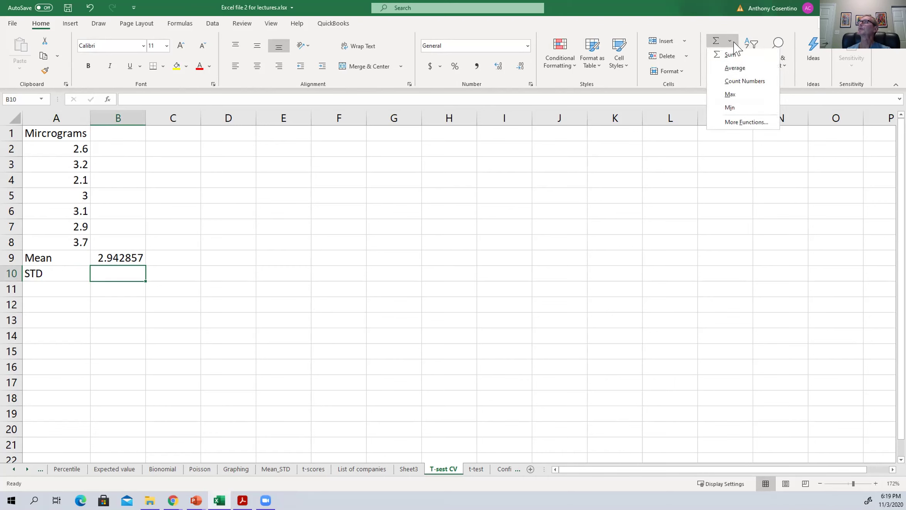
{"action": "left_click", "coordinate": [748, 123]}
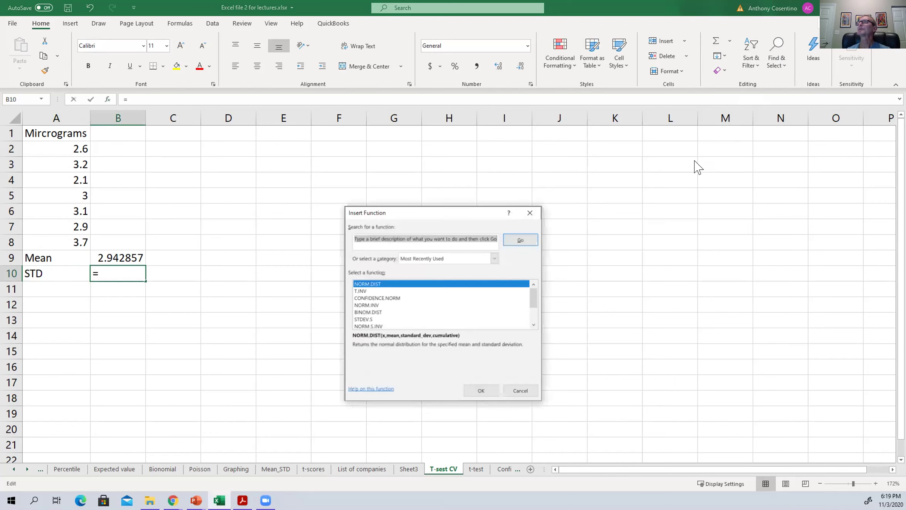
{"action": "left_click", "coordinate": [368, 319]}
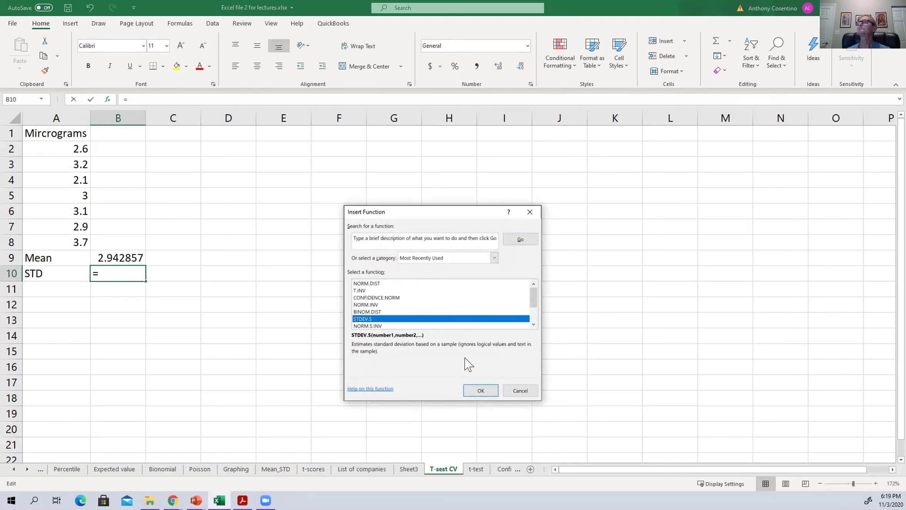
{"action": "left_click", "coordinate": [478, 390]}
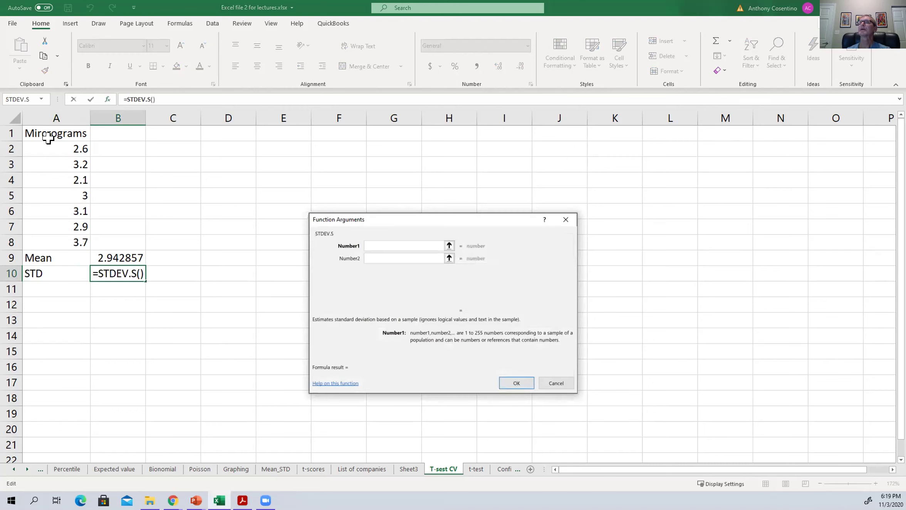
{"action": "left_click", "coordinate": [52, 146]}
{"action": "left_click_drag", "start_coordinate": [52, 147], "coordinate": [53, 237]}
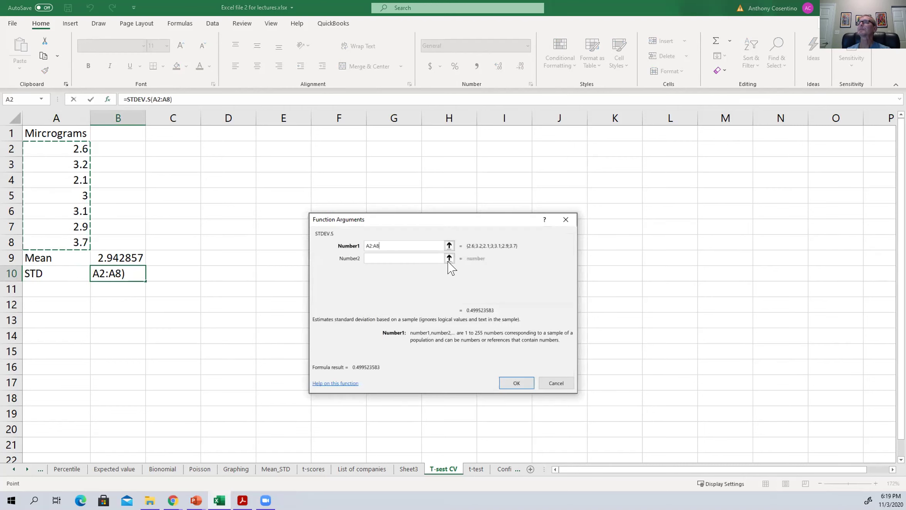
{"action": "left_click", "coordinate": [518, 382]}
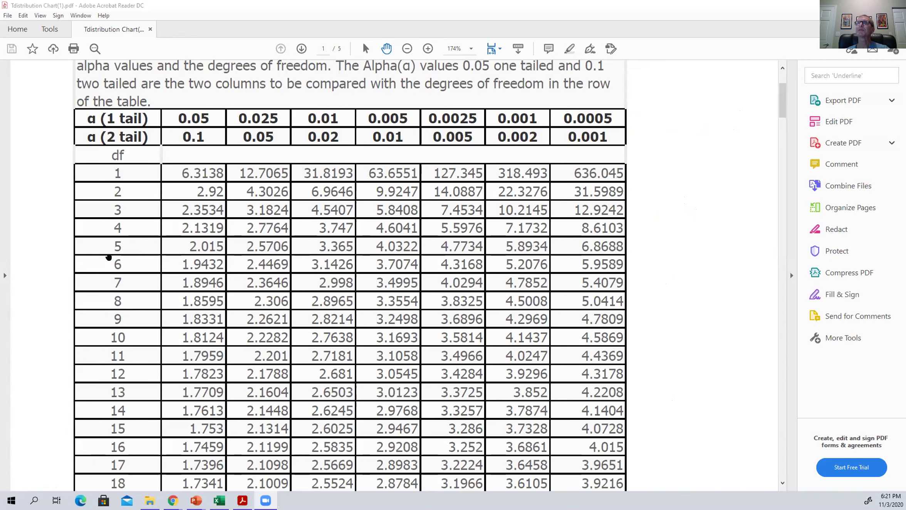
In the t-distribution chart, find the df 6 row and its critical value 3.365.
{"action": "left_click", "coordinate": [115, 264]}
{"action": "double_click", "coordinate": [117, 263]}
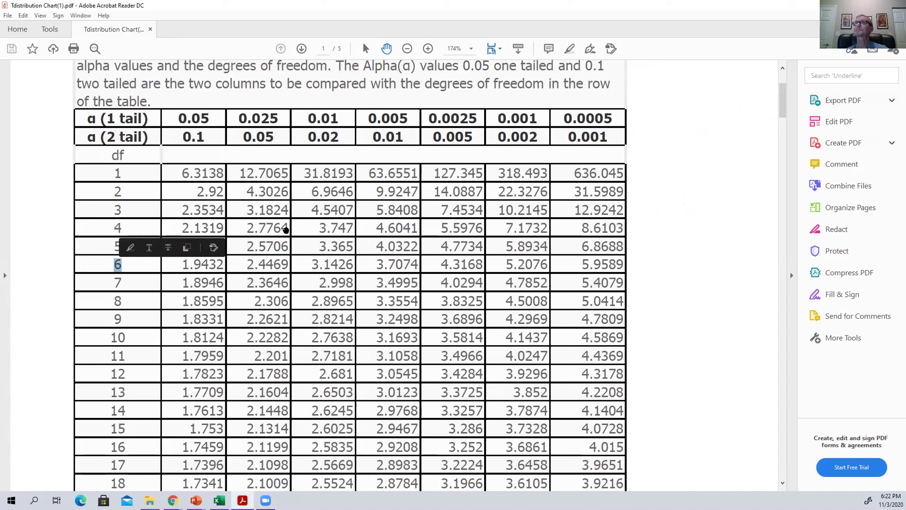
{"action": "left_click", "coordinate": [208, 119]}
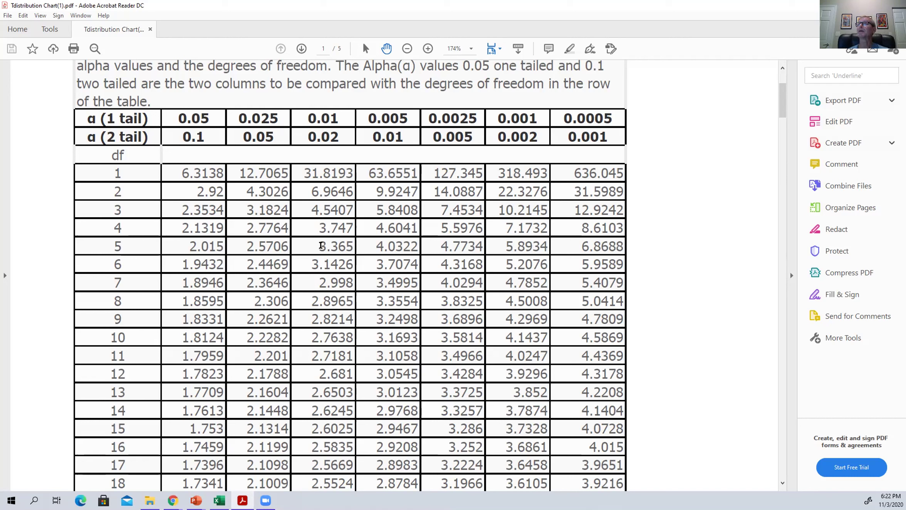
{"action": "left_click_drag", "start_coordinate": [320, 245], "coordinate": [351, 259]}
{"action": "left_click", "coordinate": [306, 267]}
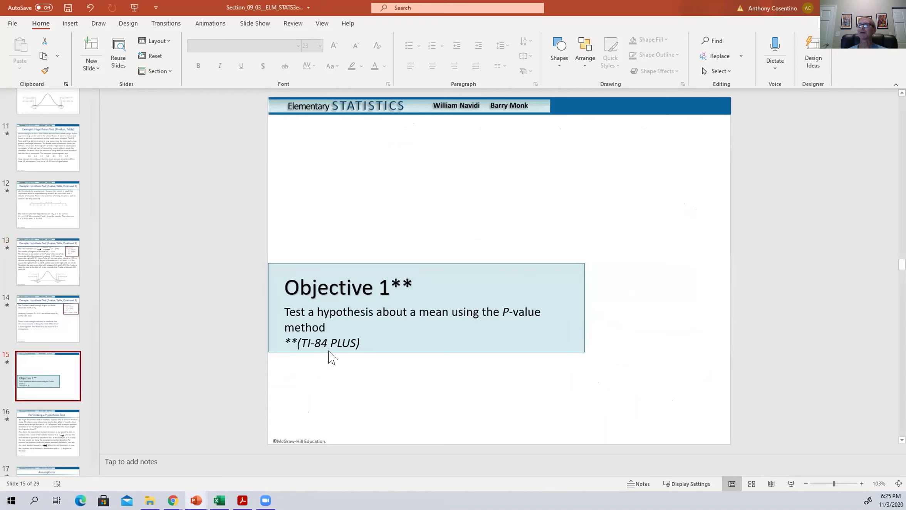
Move past the Performing a Hypothesis Test slides to slide 21, Example 2 on antifungal ointment micrograms.
{"action": "scroll", "coordinate": [53, 371], "scroll_direction": "down", "scroll_amount": 2}
{"action": "left_click", "coordinate": [57, 379]}
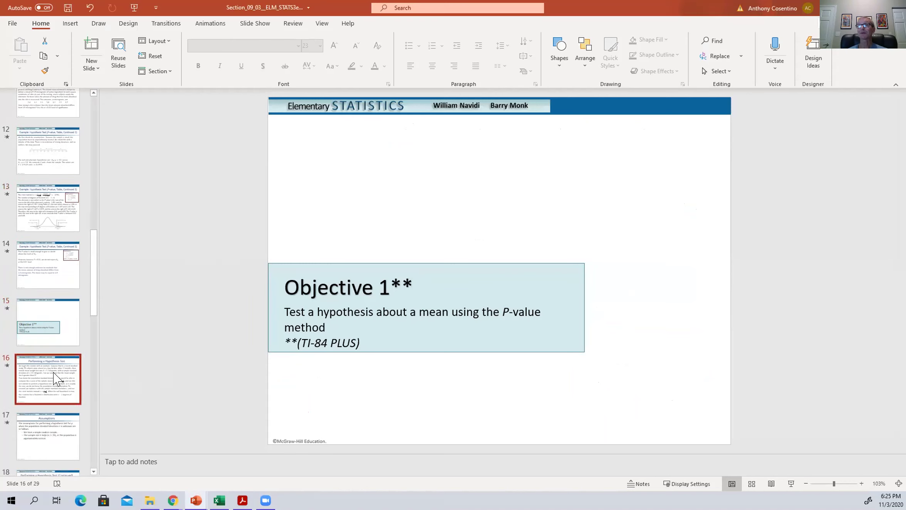
{"action": "scroll", "coordinate": [56, 379], "scroll_direction": "down", "scroll_amount": 3}
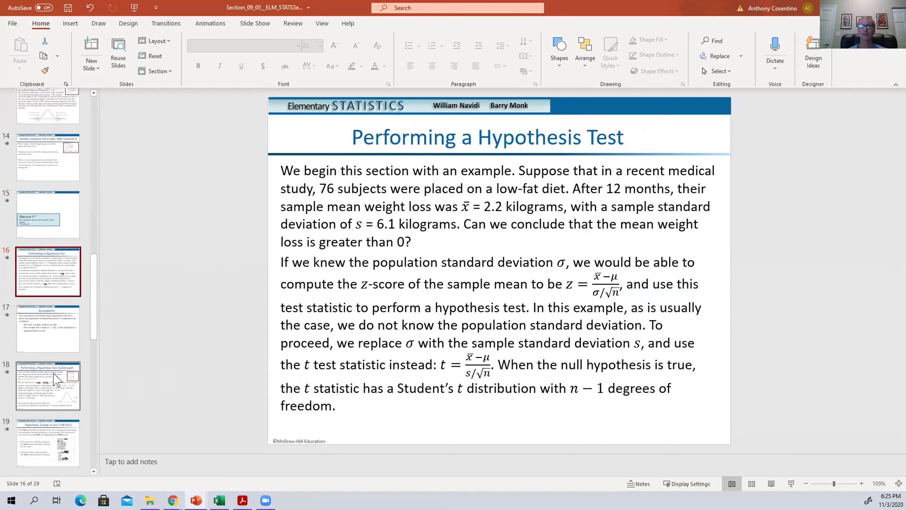
{"action": "key", "text": "Down"}
{"action": "key", "text": "Down"}
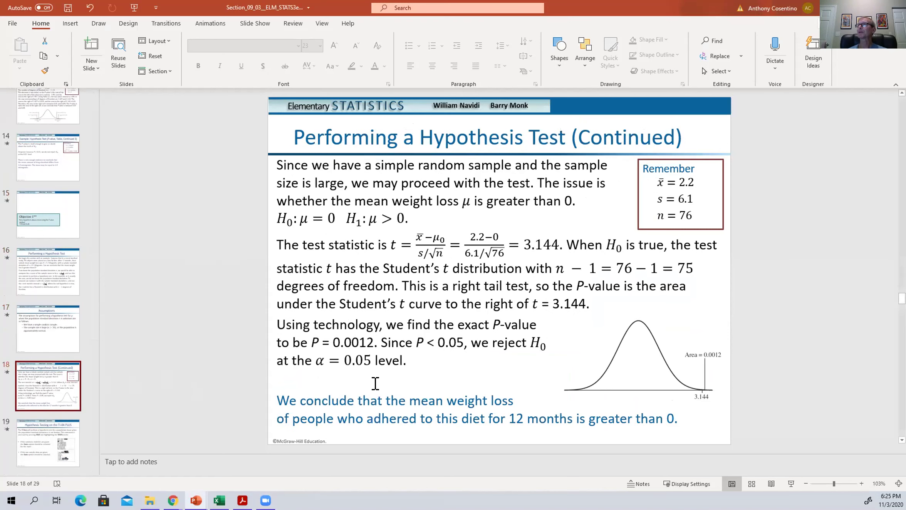
{"action": "scroll", "coordinate": [141, 439], "scroll_direction": "down", "scroll_amount": 5}
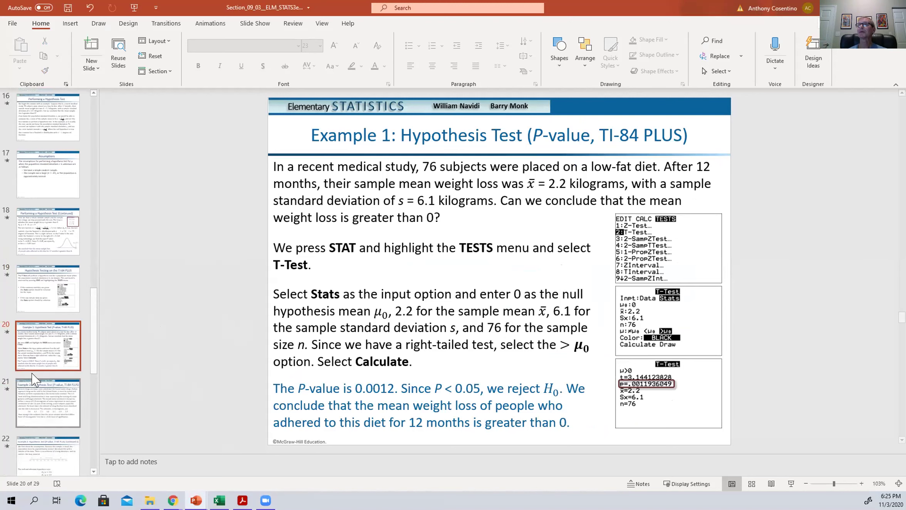
{"action": "left_click", "coordinate": [48, 403]}
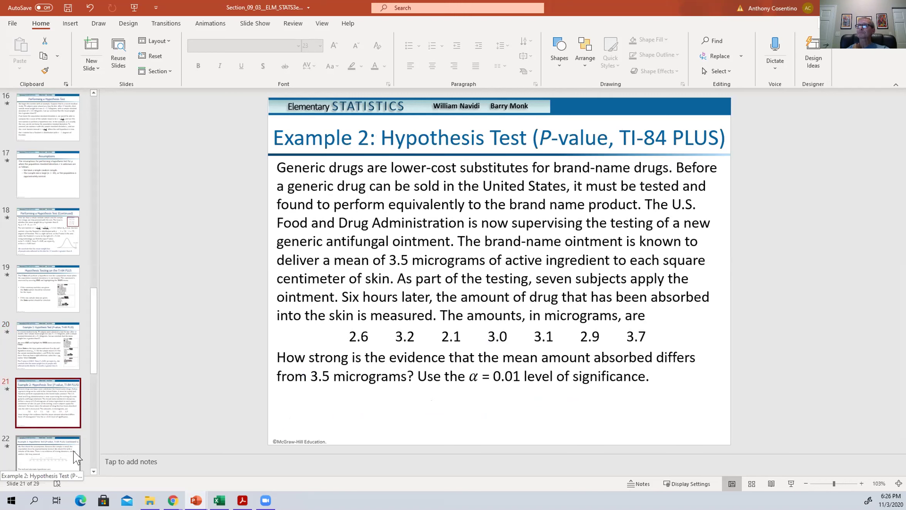
{"action": "scroll", "coordinate": [76, 456], "scroll_direction": "down", "scroll_amount": 4}
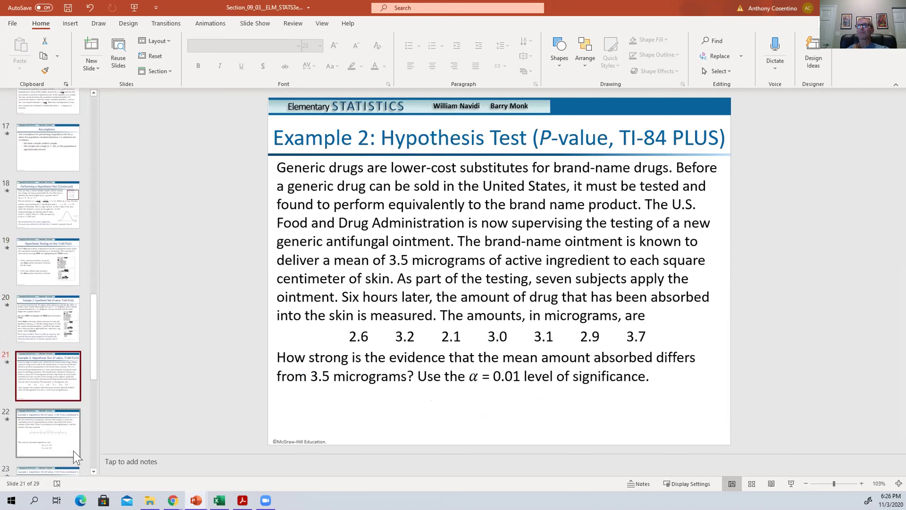
Show slide 23, the TI-84 T-Test result with P-value 0.0256.
{"action": "left_click", "coordinate": [45, 404]}
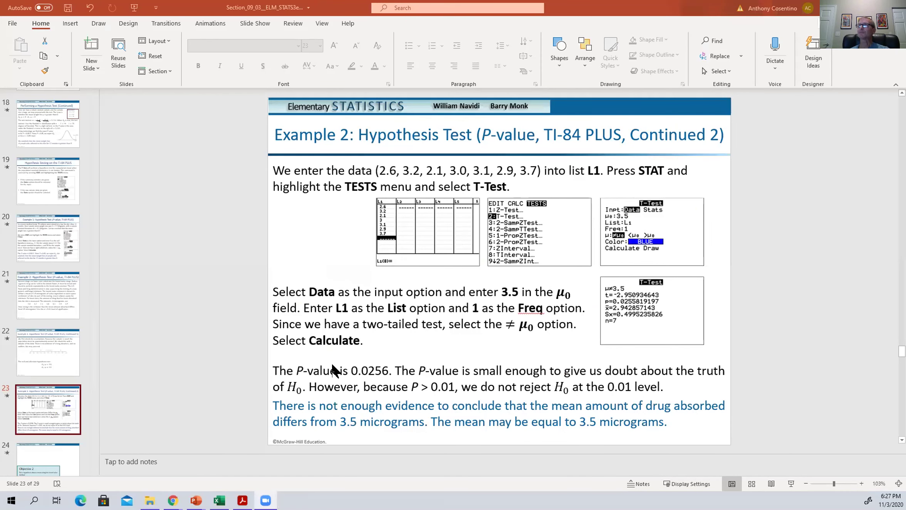
On Excel's t-test sheet, clear the Dummy heading and old test output.
{"action": "left_click", "coordinate": [219, 501]}
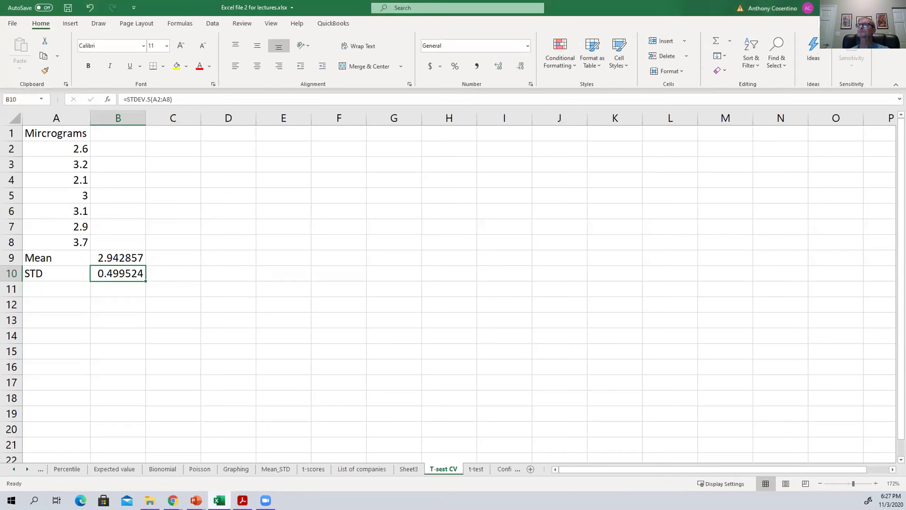
{"action": "left_click", "coordinate": [475, 468]}
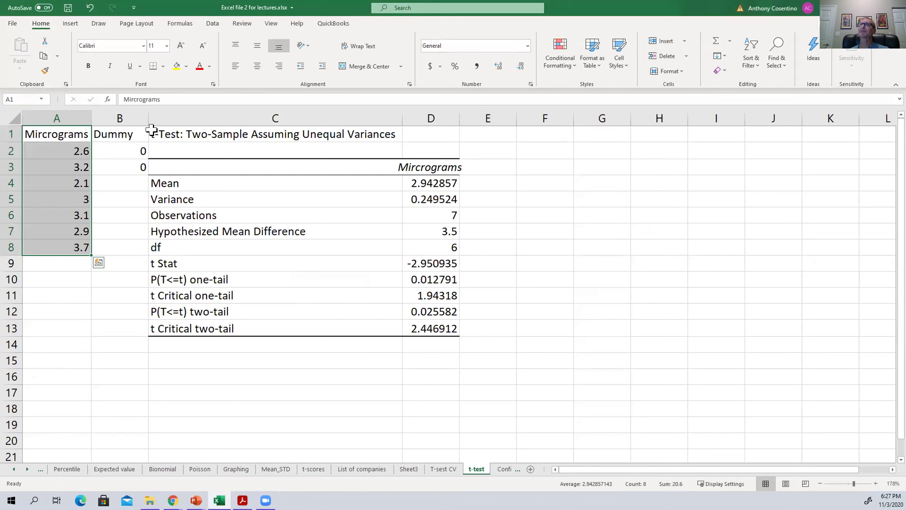
{"action": "left_click", "coordinate": [115, 135]}
{"action": "left_click_drag", "start_coordinate": [114, 135], "coordinate": [445, 339]}
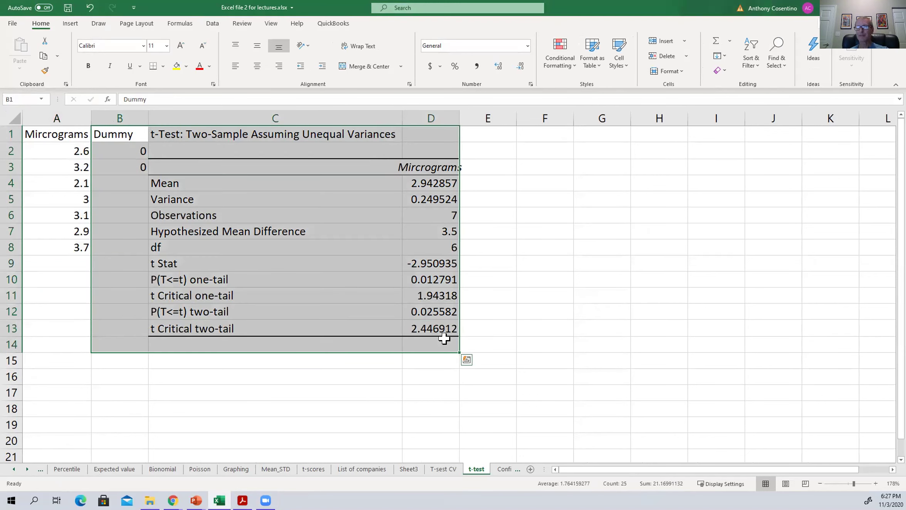
{"action": "key", "text": "BackSpace"}
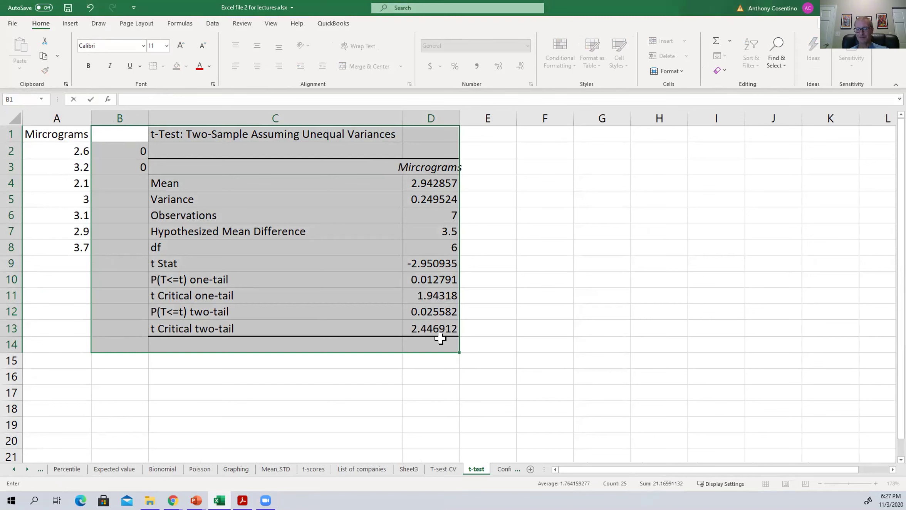
{"action": "left_click", "coordinate": [391, 294]}
Delete columns B through D, leaving only the microgram data.
{"action": "left_click_drag", "start_coordinate": [133, 115], "coordinate": [423, 115]}
{"action": "right_click", "coordinate": [424, 114]}
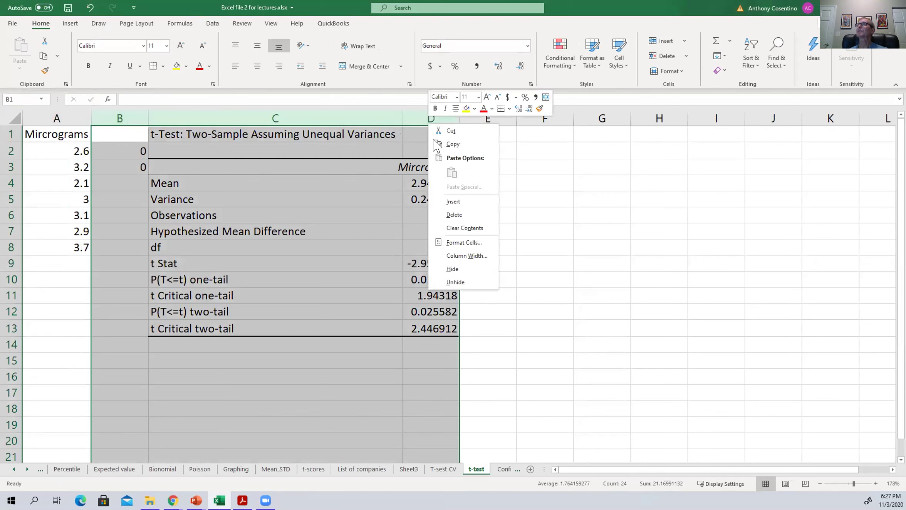
{"action": "left_click", "coordinate": [455, 214]}
{"action": "left_click", "coordinate": [487, 258]}
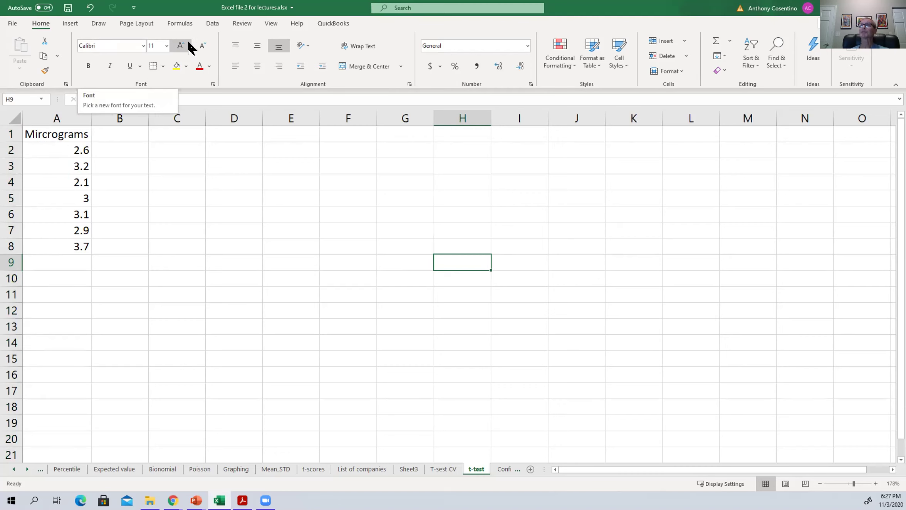
{"action": "left_click", "coordinate": [212, 25]}
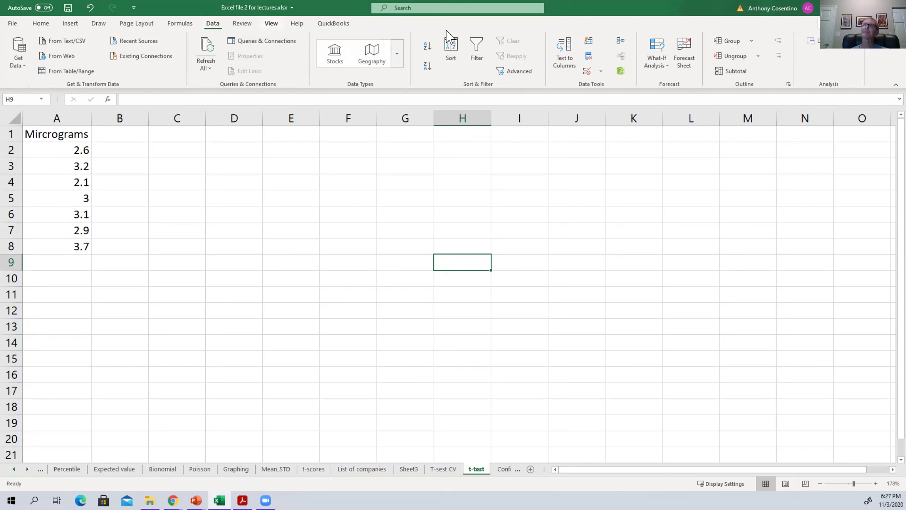
{"action": "left_click", "coordinate": [822, 48]}
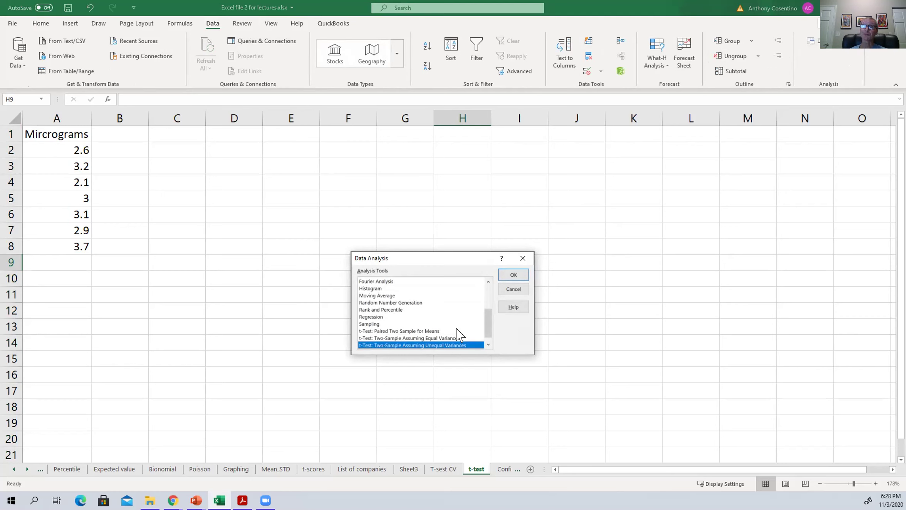
{"action": "left_click", "coordinate": [483, 316]}
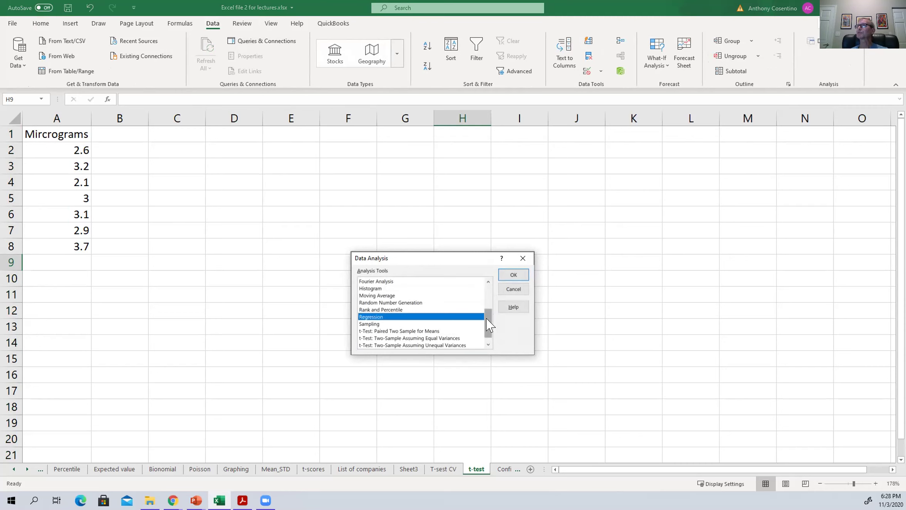
{"action": "left_click_drag", "start_coordinate": [488, 325], "coordinate": [488, 297]}
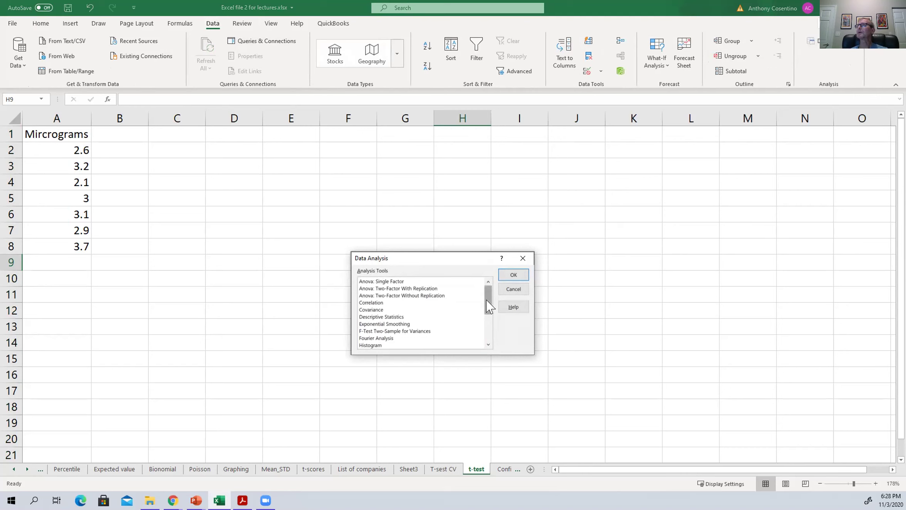
{"action": "left_click_drag", "start_coordinate": [489, 307], "coordinate": [490, 340]}
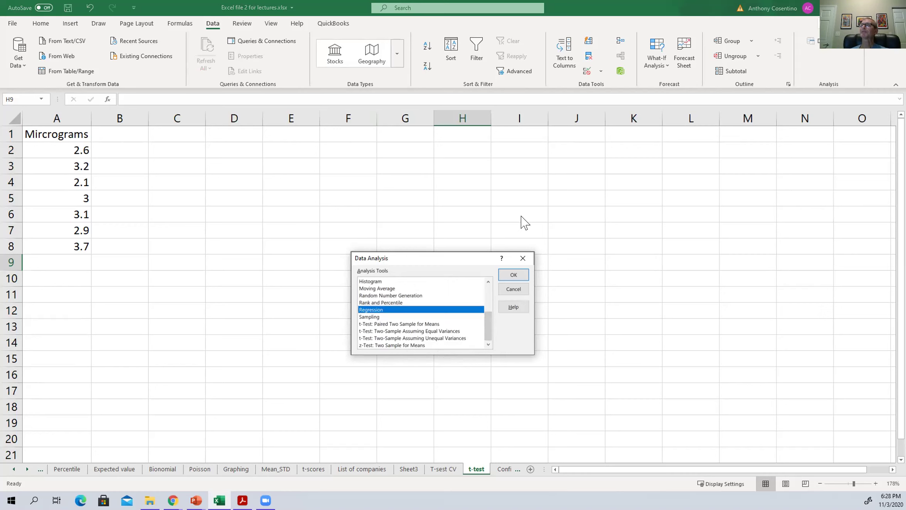
Enter the heading 'Dummy' in cell B1.
{"action": "left_click", "coordinate": [513, 289]}
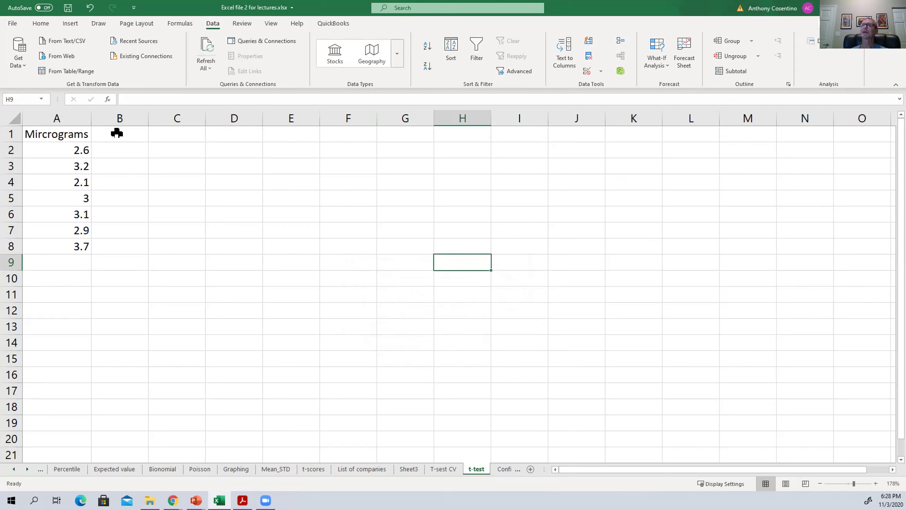
{"action": "left_click", "coordinate": [116, 133]}
{"action": "type", "text": "Dummm"}
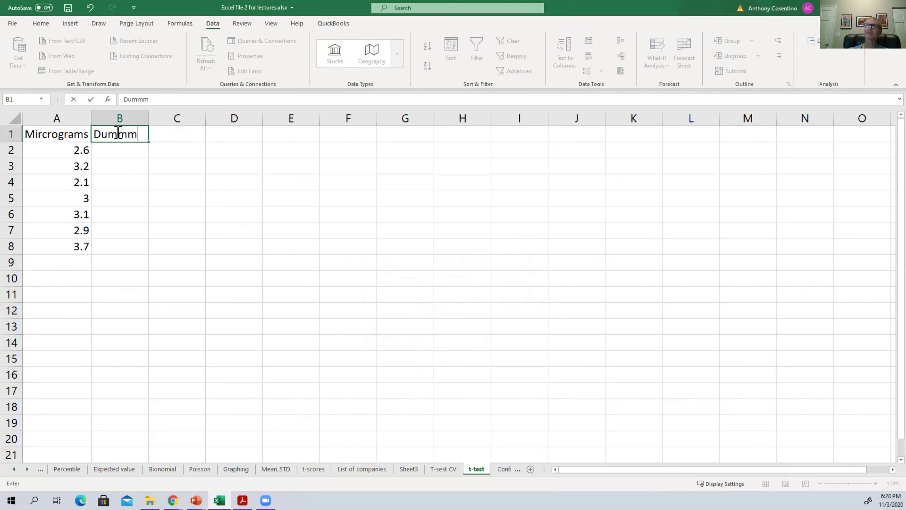
{"action": "key", "text": "BackSpace"}
{"action": "type", "text": "y"}
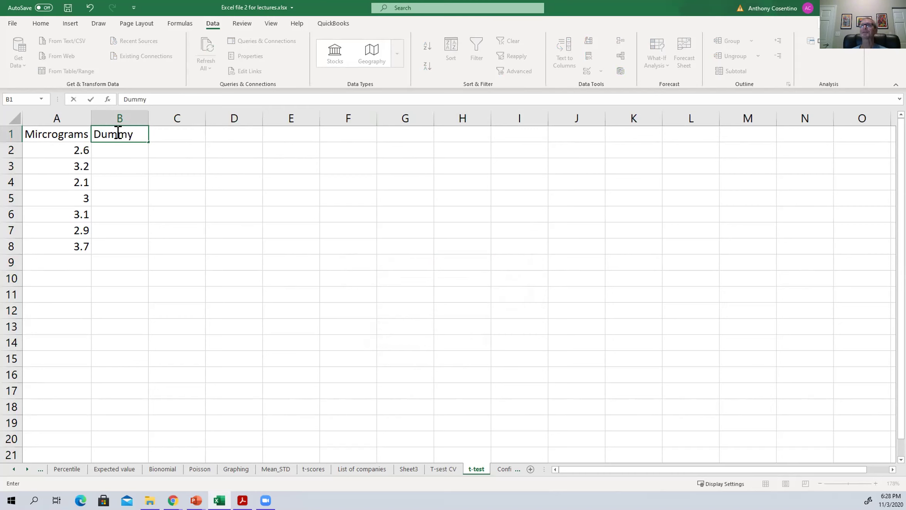
{"action": "left_click", "coordinate": [130, 150]}
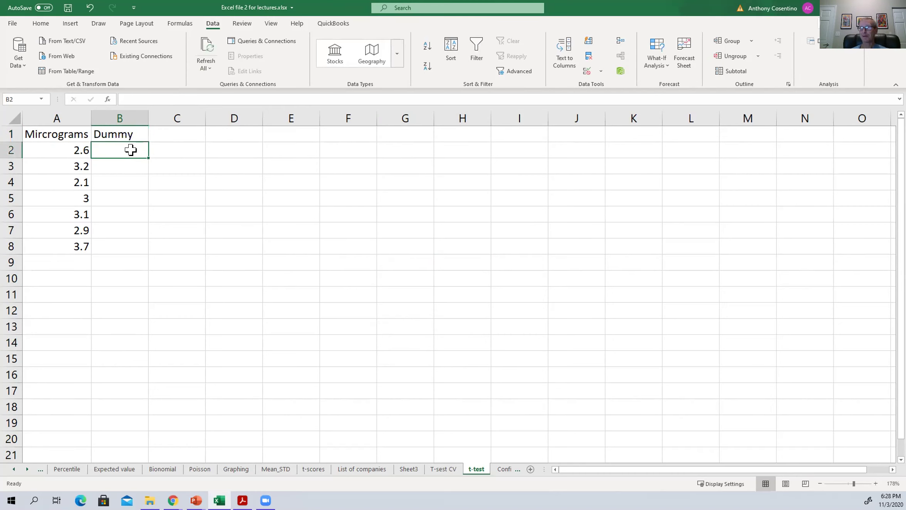
Enter 0 in cells B2 and B3.
{"action": "type", "text": "0"}
{"action": "key", "text": "Return"}
{"action": "type", "text": "0"}
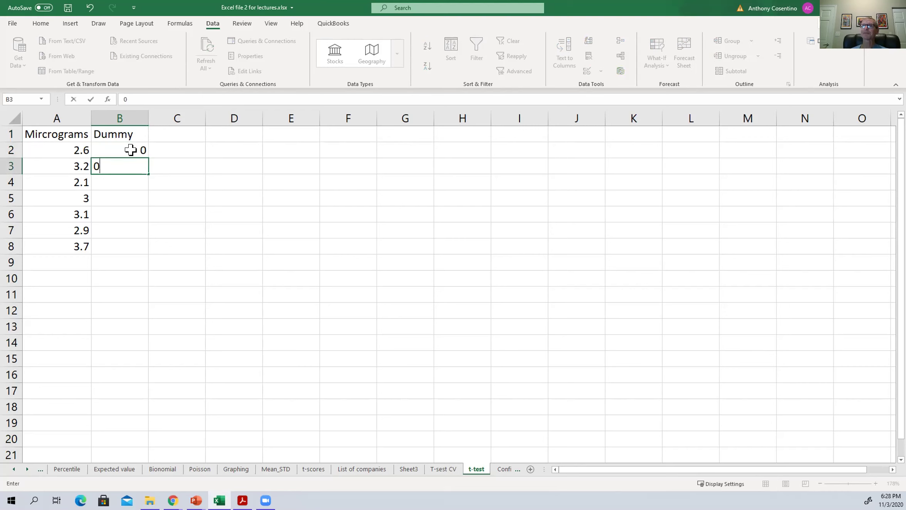
{"action": "left_click", "coordinate": [166, 229]}
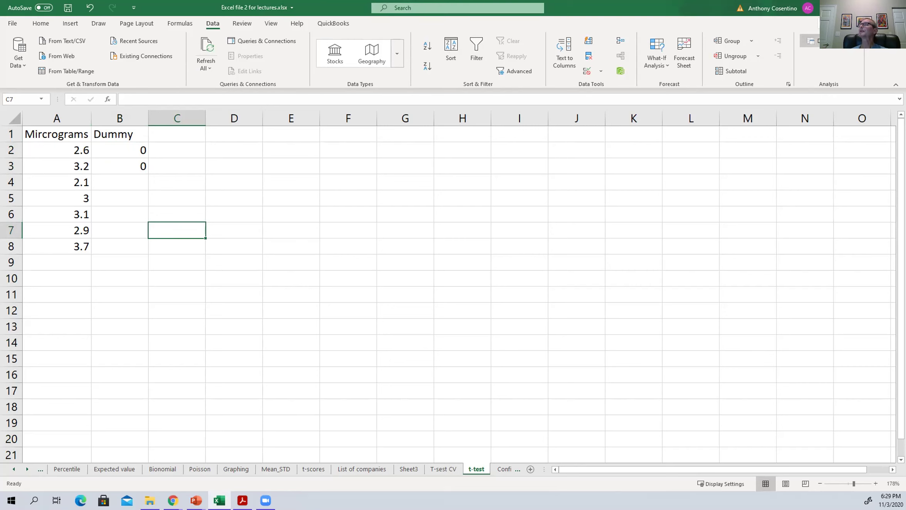
Configure the unequal-variances t-test: A1:A8 vs B1:B8, alpha 0.01, output to C1:F10.
{"action": "left_click", "coordinate": [811, 41]}
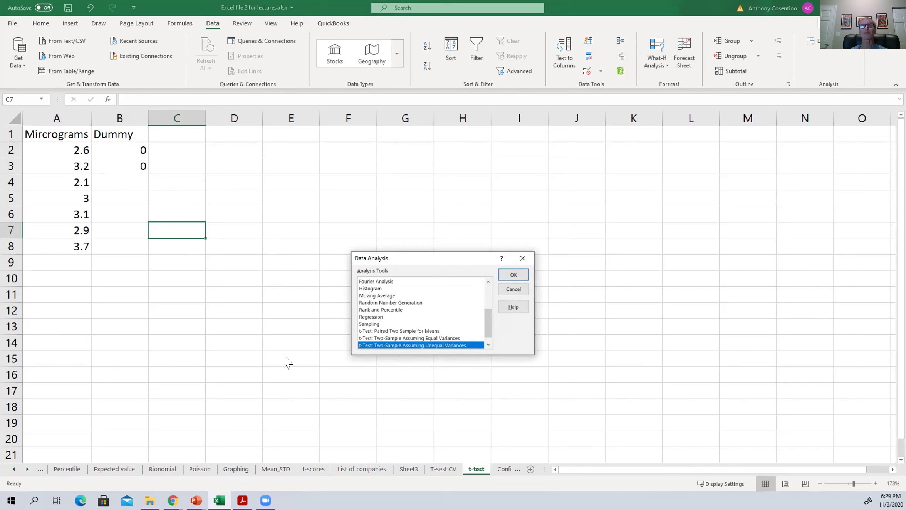
{"action": "left_click", "coordinate": [513, 275]}
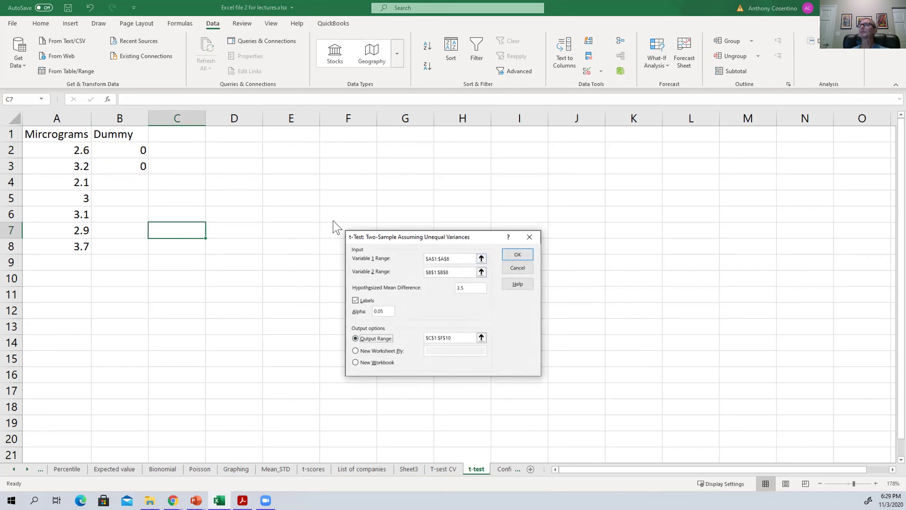
{"action": "left_click", "coordinate": [449, 256]}
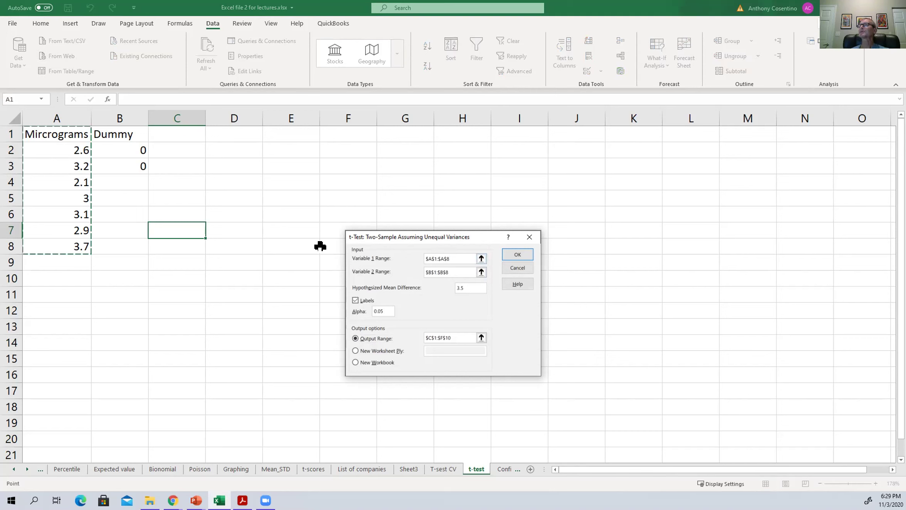
{"action": "left_click", "coordinate": [455, 271]}
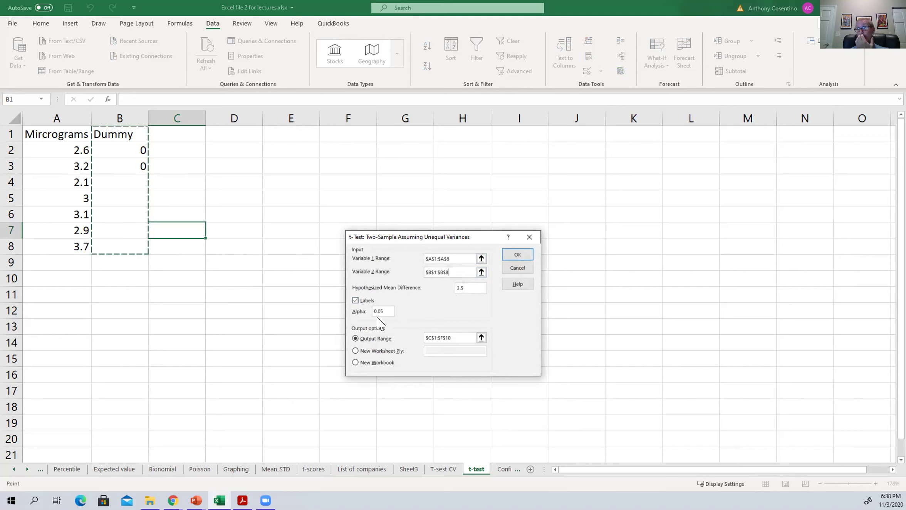
{"action": "left_click", "coordinate": [386, 310]}
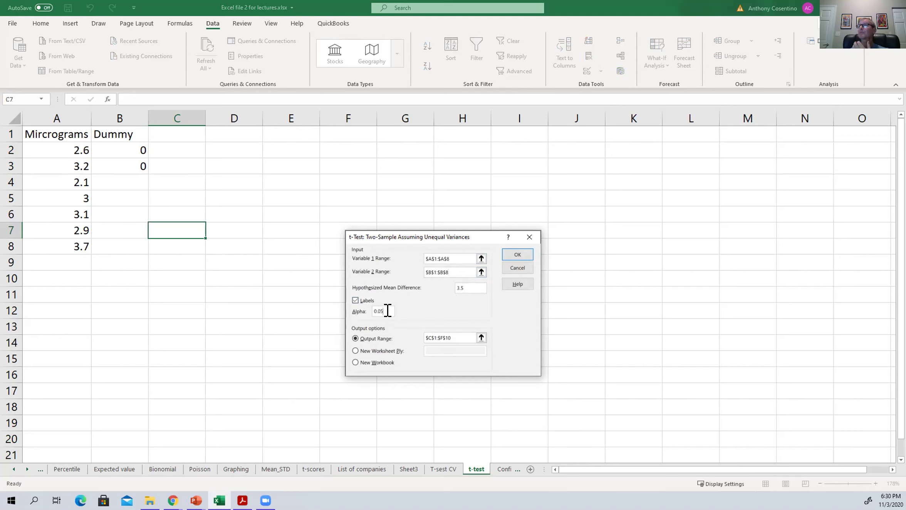
{"action": "key", "text": "BackSpace"}
{"action": "type", "text": "1"}
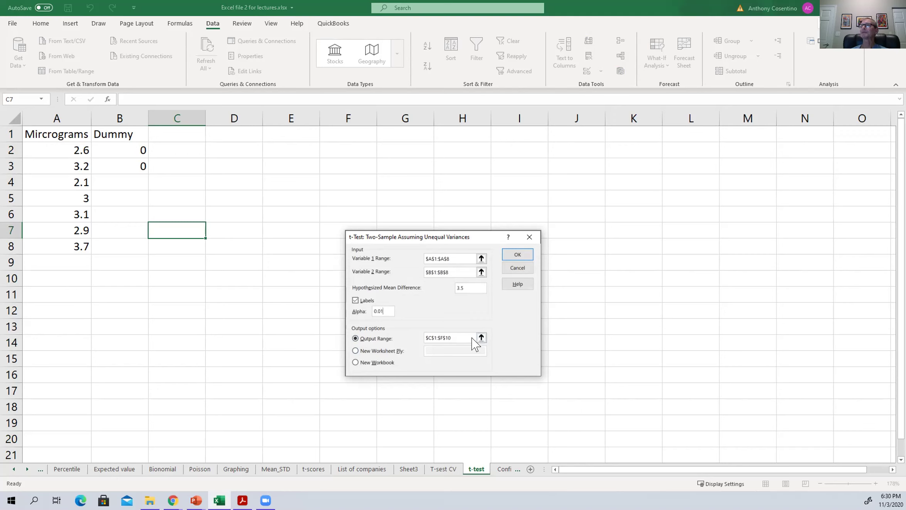
{"action": "left_click", "coordinate": [435, 337]}
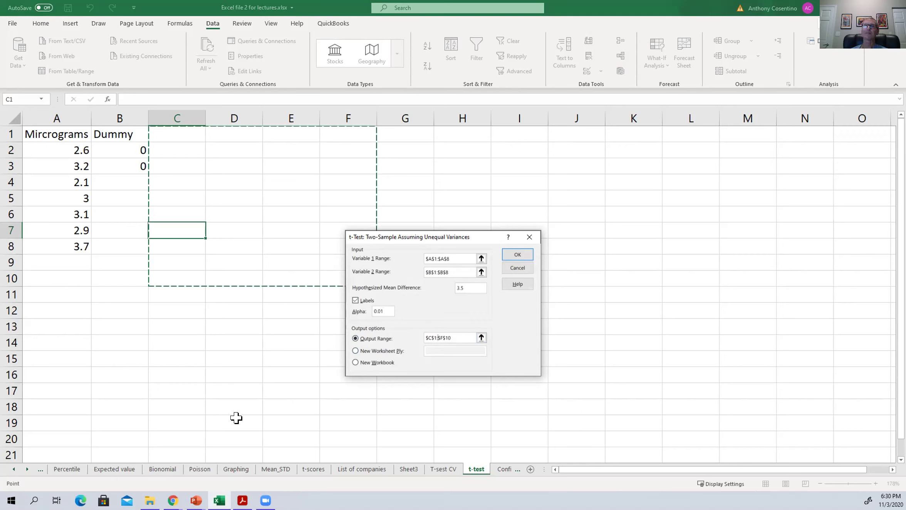
Generate the t-test results table and autofit column C to its labels.
{"action": "left_click", "coordinate": [518, 255]}
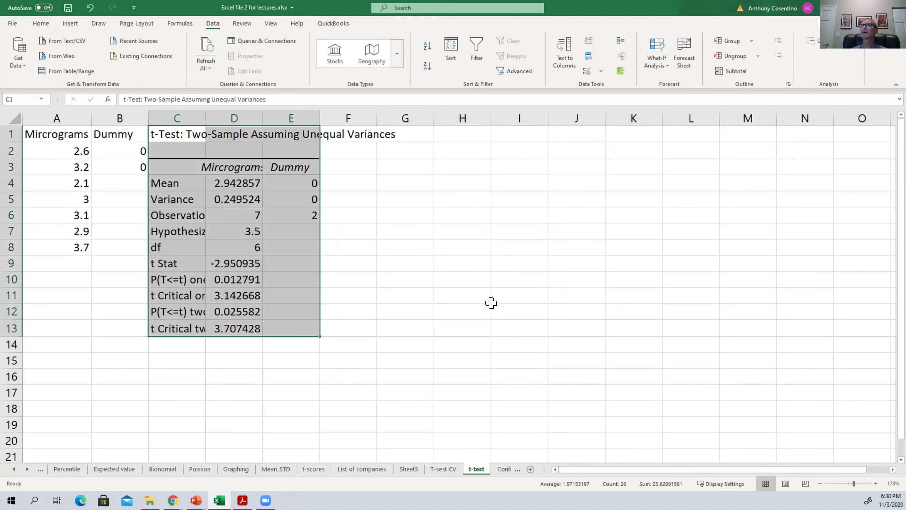
{"action": "double_click", "coordinate": [206, 112]}
{"action": "left_click", "coordinate": [415, 388]}
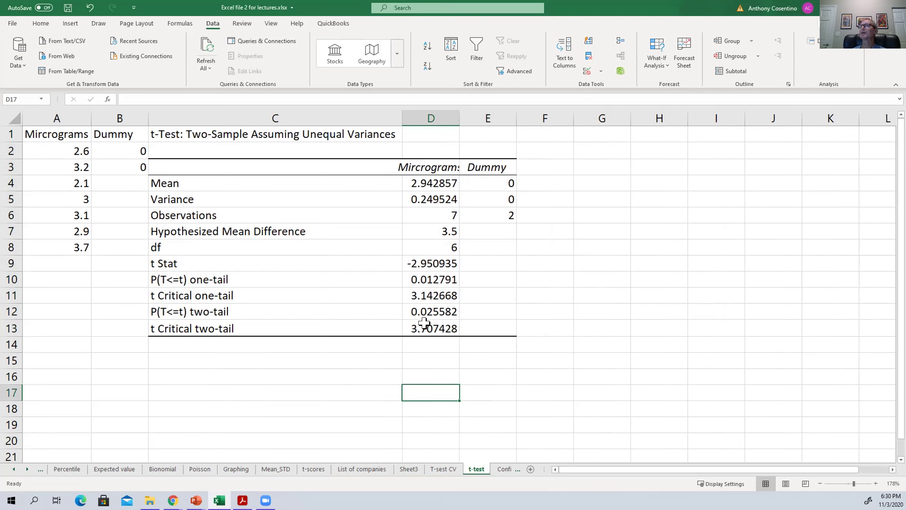
Review the one-tail p-value in D10 and two-tail p-value 0.025582 in D12.
{"action": "left_click", "coordinate": [425, 310]}
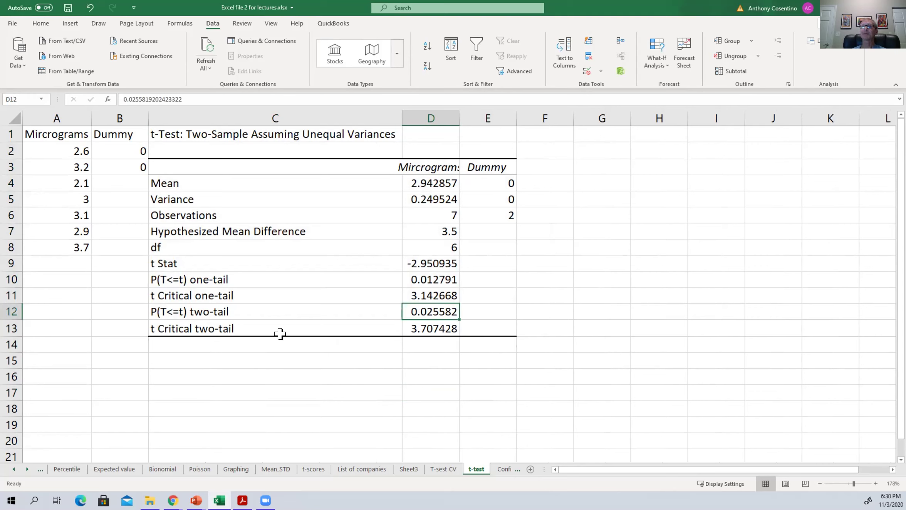
{"action": "left_click", "coordinate": [428, 278]}
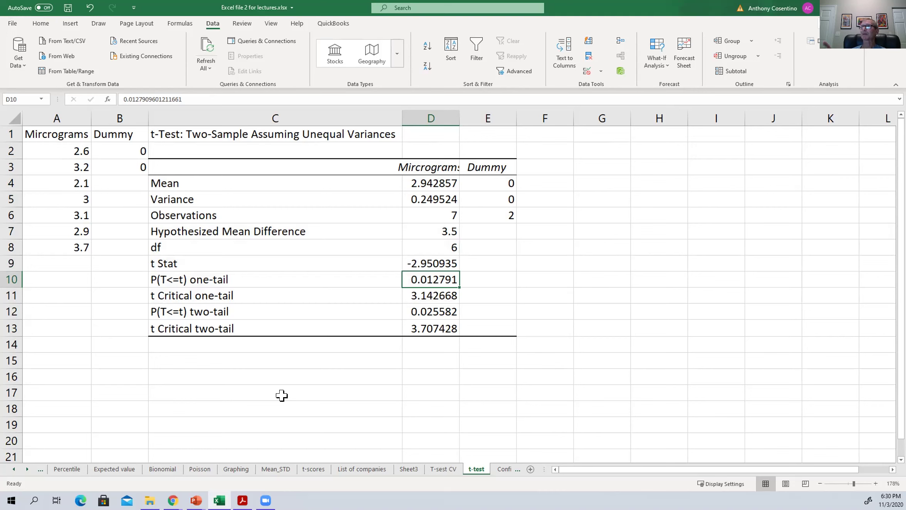
{"action": "left_click", "coordinate": [416, 312]}
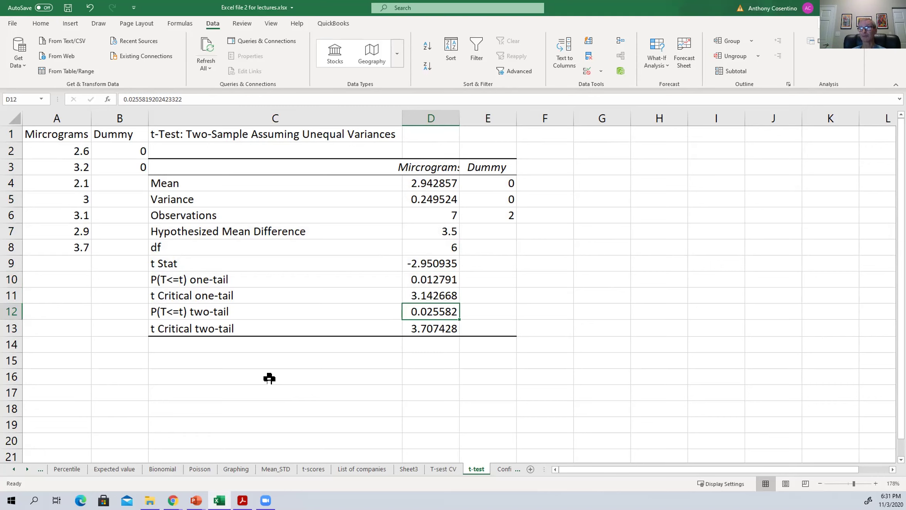
Start the note '0.01<' in C15 and copy the two-tail p-value from D12.
{"action": "left_click", "coordinate": [220, 358]}
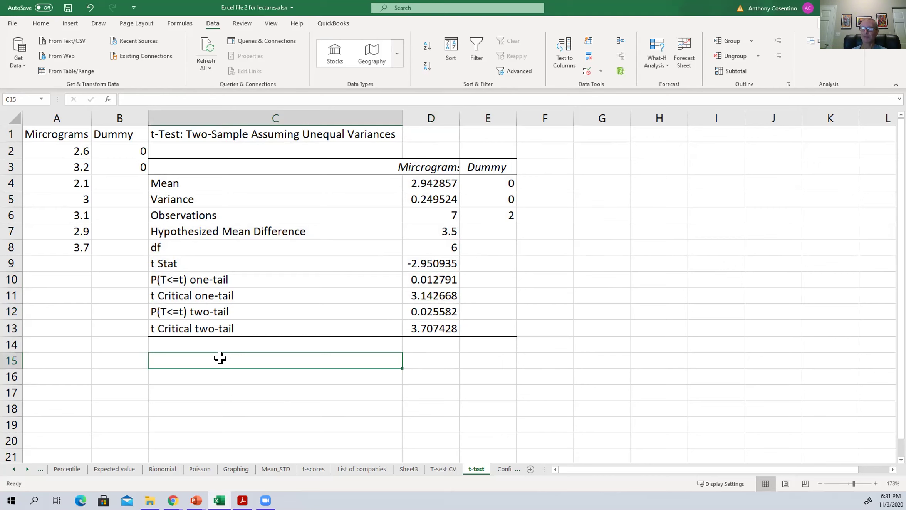
{"action": "type", "text": "0."}
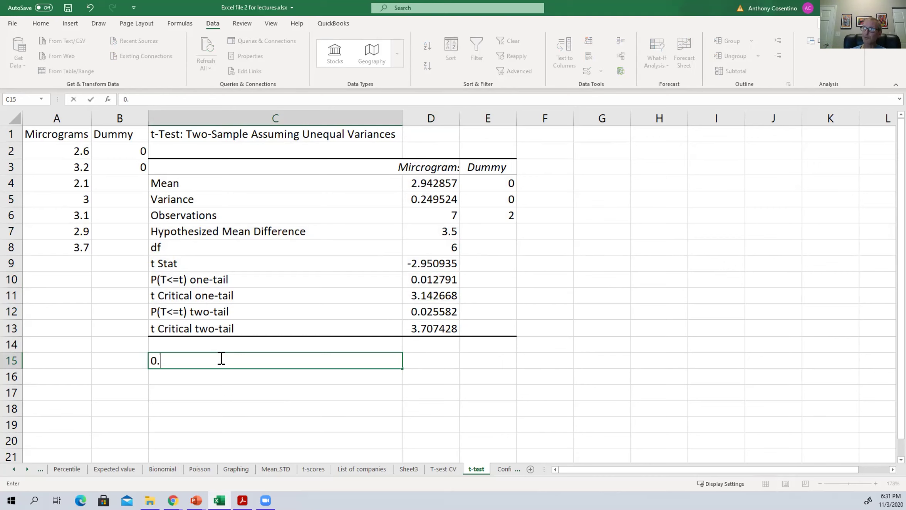
{"action": "type", "text": "01"}
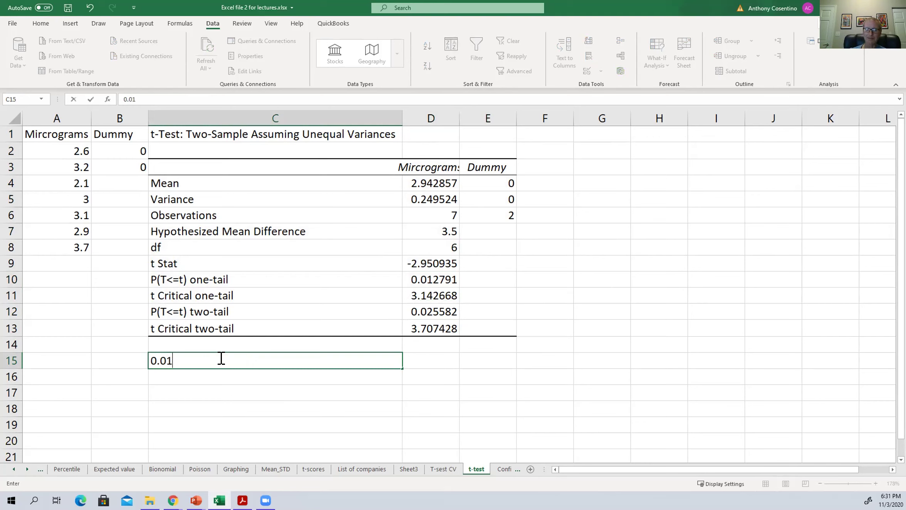
{"action": "type", "text": "<"}
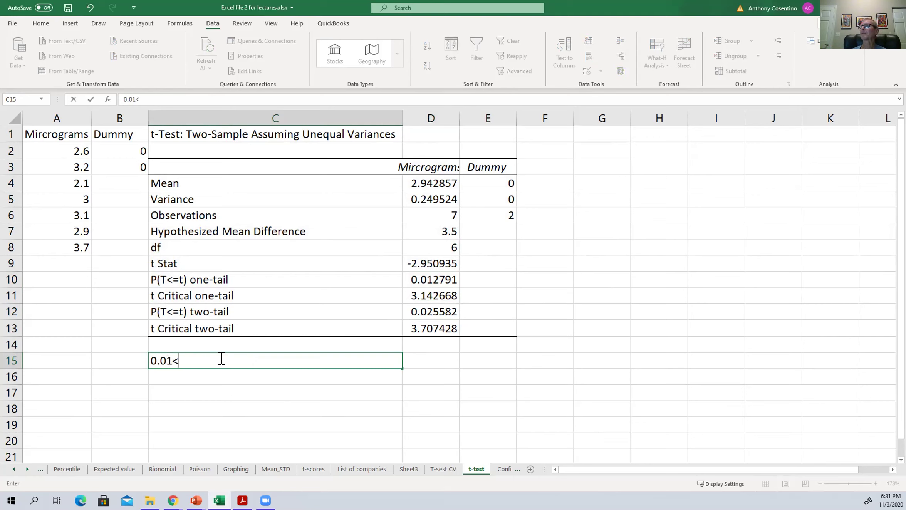
{"action": "left_click", "coordinate": [429, 310]}
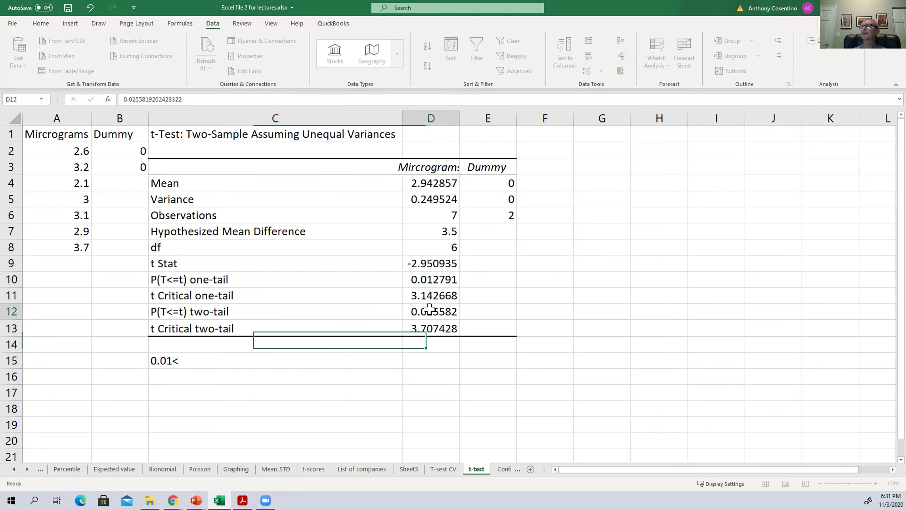
{"action": "right_click", "coordinate": [432, 314]}
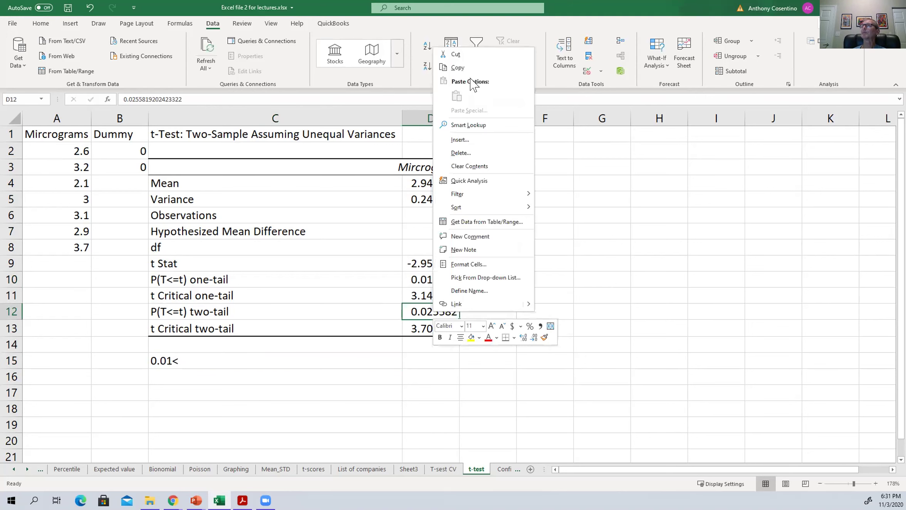
{"action": "left_click", "coordinate": [458, 68]}
{"action": "left_click", "coordinate": [171, 358]}
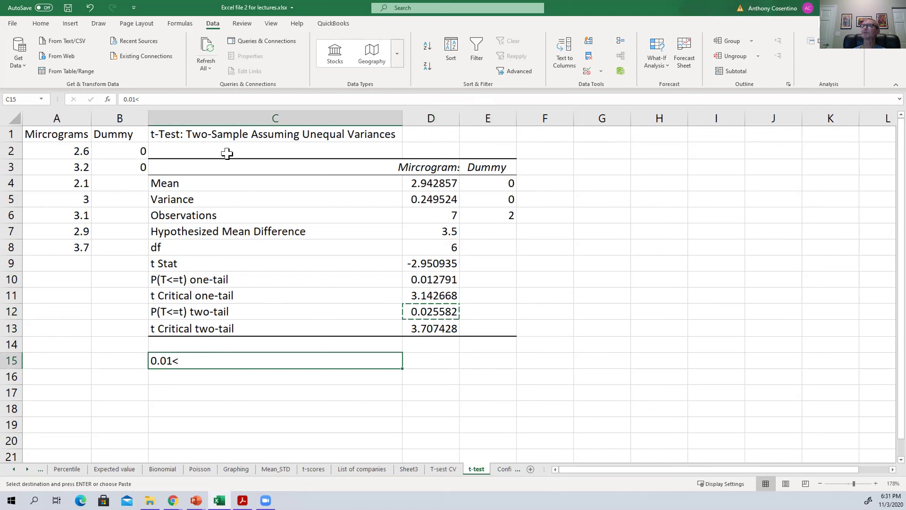
Complete C15 as '0.01<.0225' by typing the p-value after pasting fails.
{"action": "left_click", "coordinate": [168, 96]}
{"action": "right_click", "coordinate": [170, 97]}
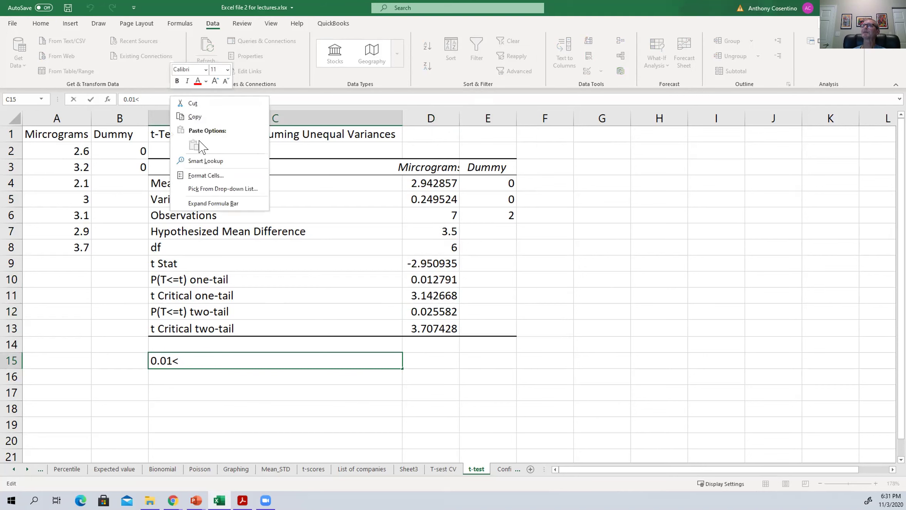
{"action": "left_click", "coordinate": [146, 97]}
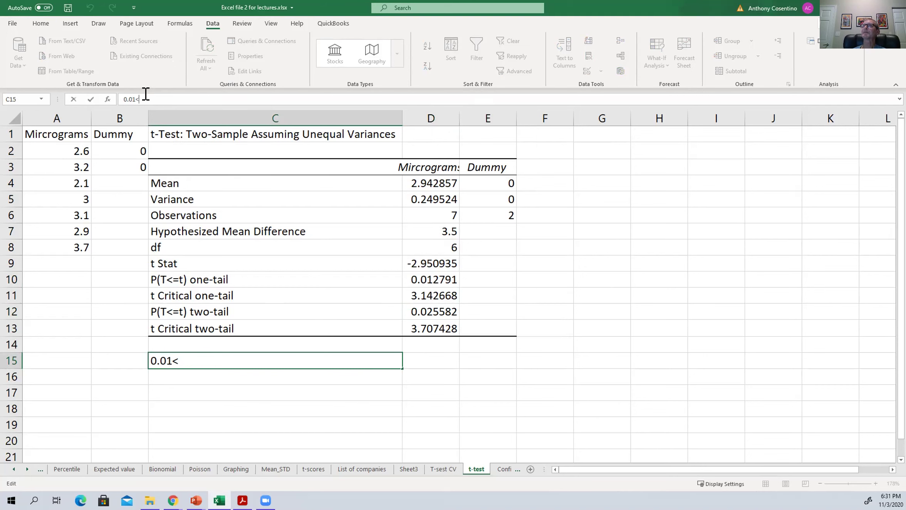
{"action": "right_click", "coordinate": [147, 97]}
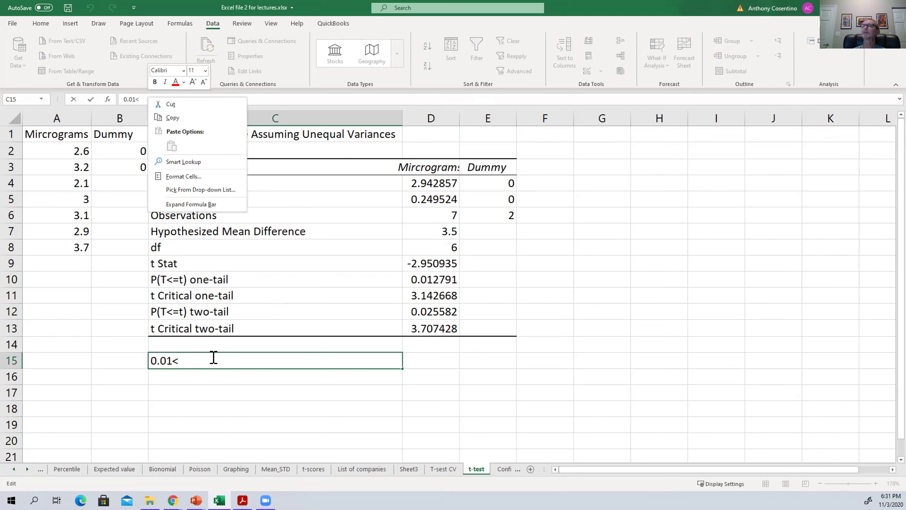
{"action": "left_click", "coordinate": [194, 356]}
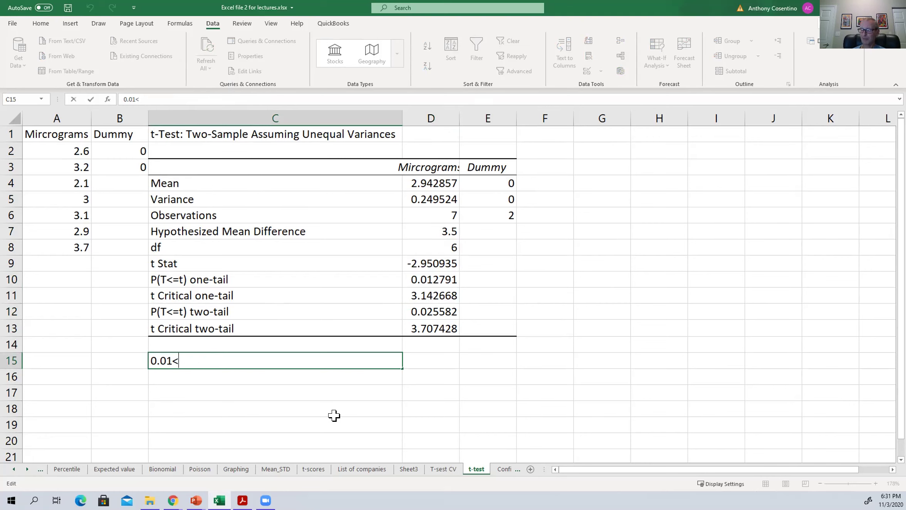
{"action": "type", "text": ".0225"}
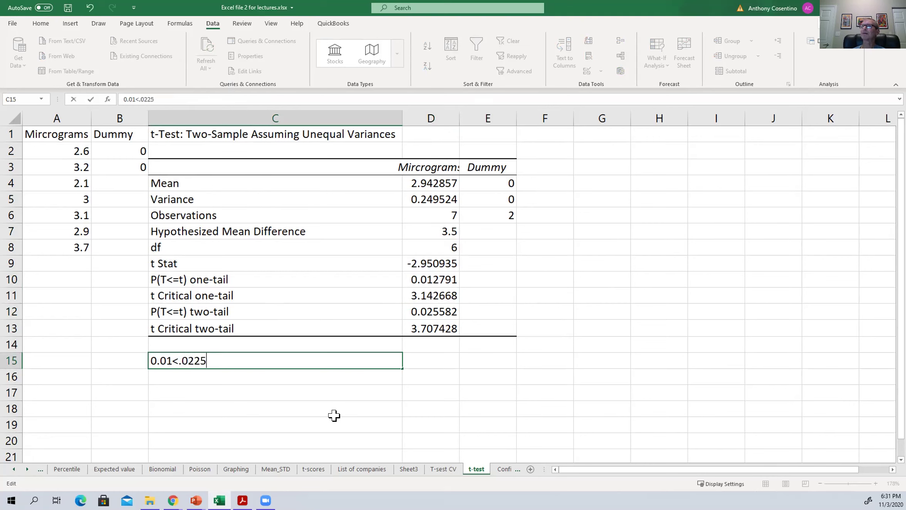
{"action": "left_click", "coordinate": [334, 415]}
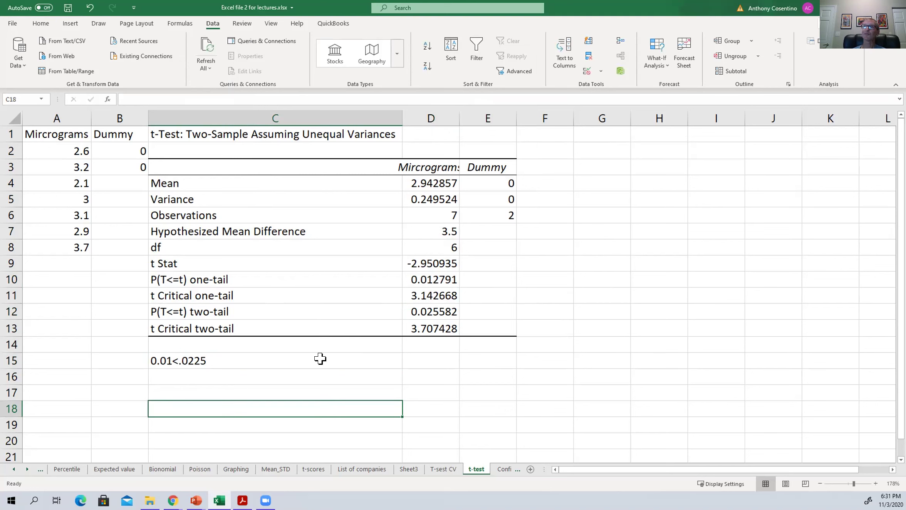
{"action": "left_click", "coordinate": [438, 307]}
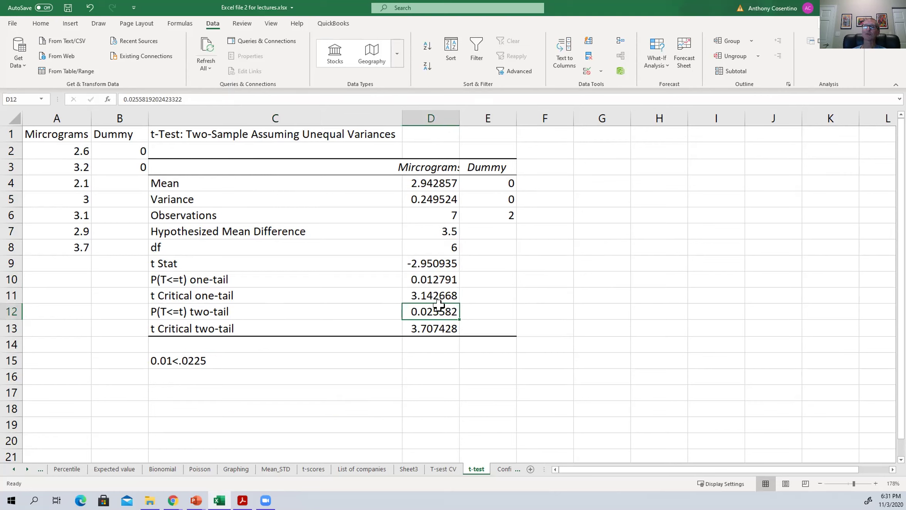